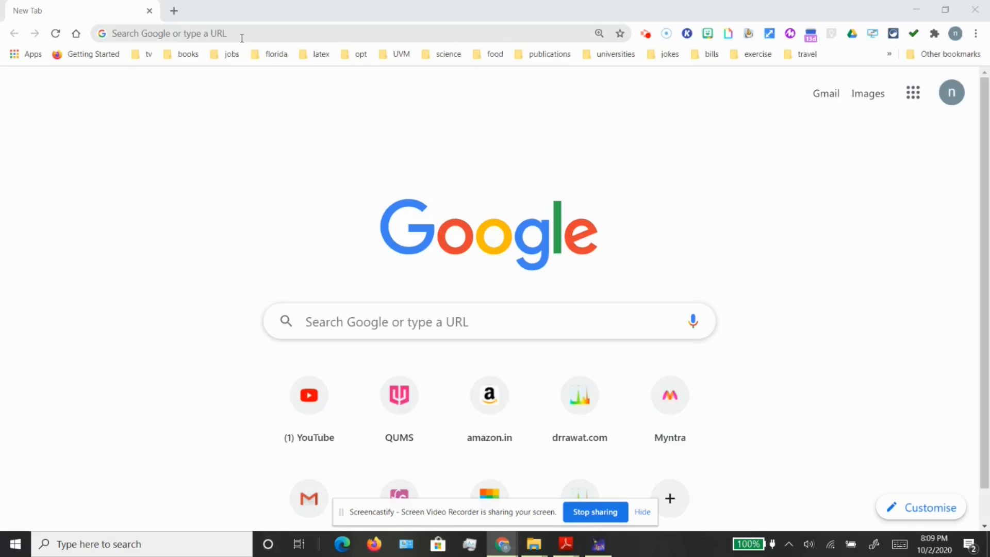
Go to desmos.com and open the Graphing Calculator
click(239, 32)
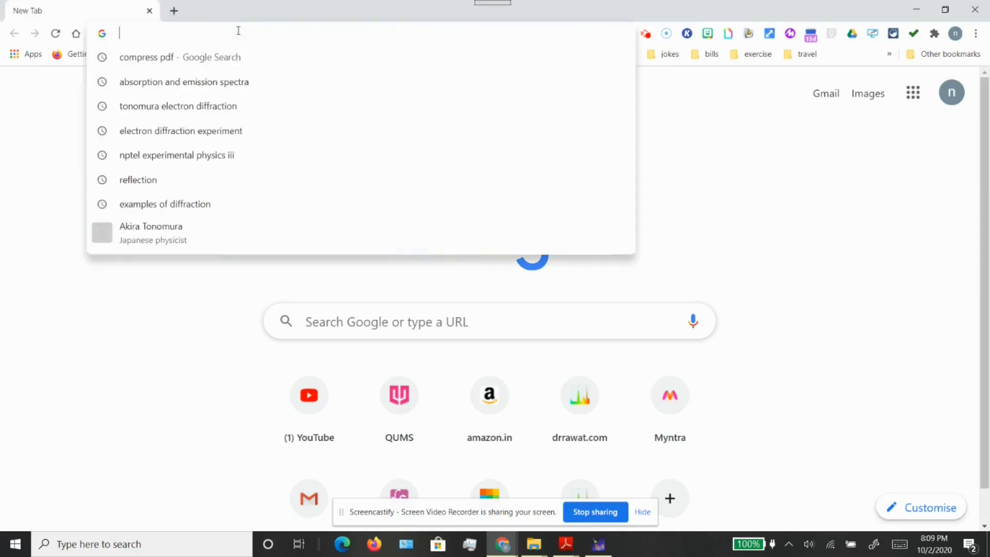
text(desmos)
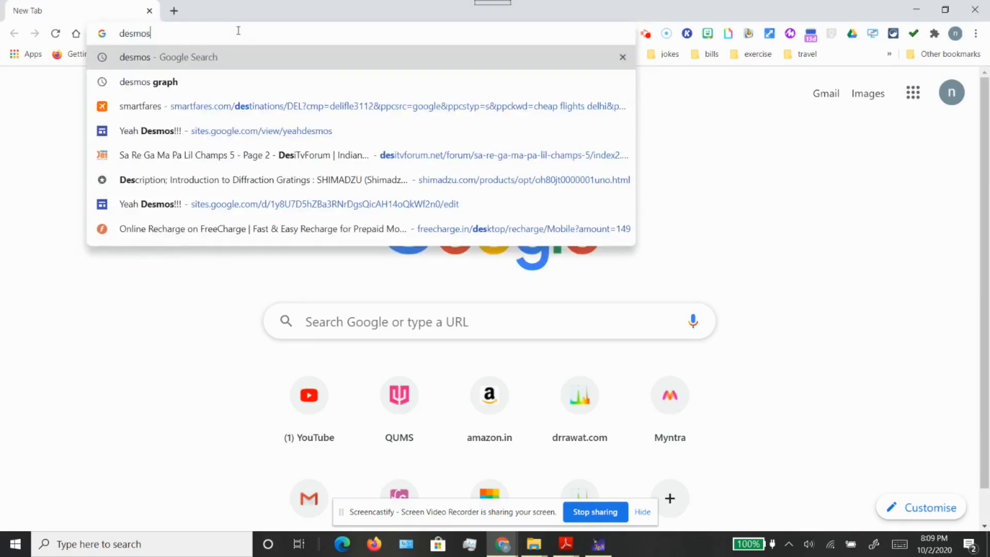
text(.com)
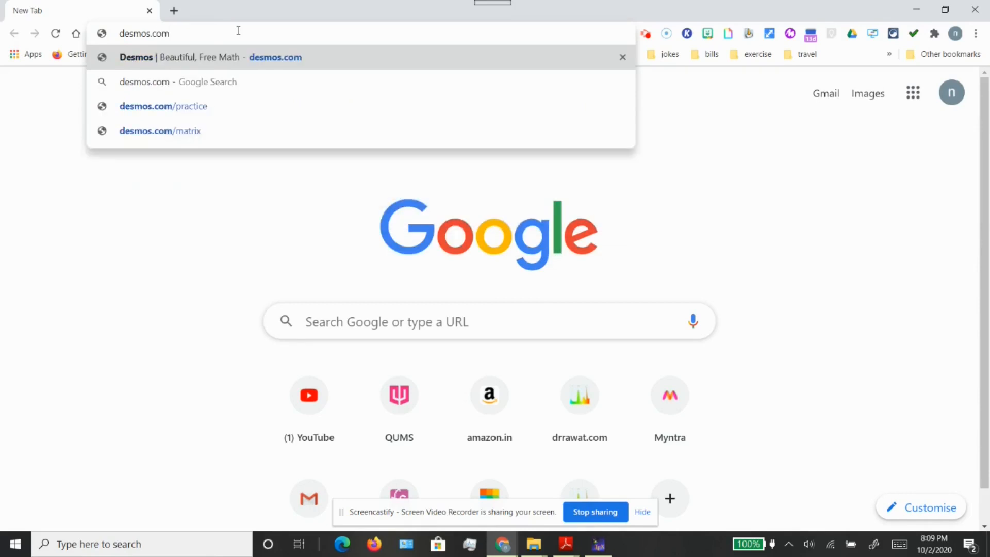
key(Return)
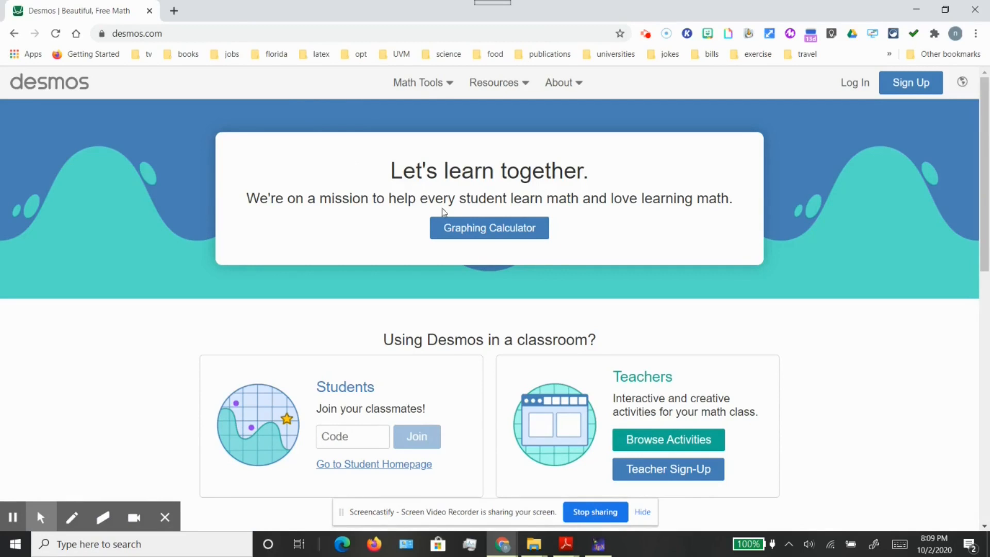
click(479, 232)
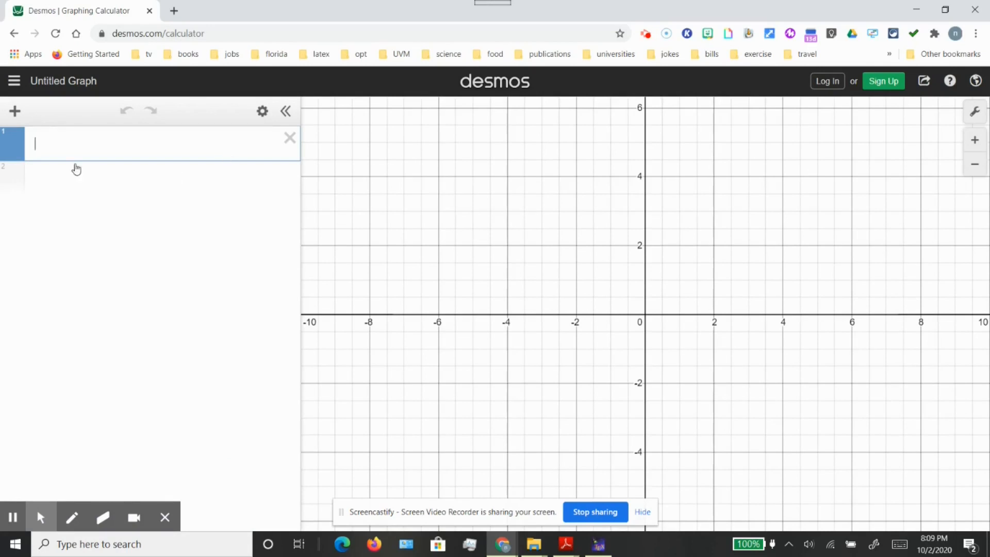
Enter the wave equation Y = A Cos(kx − wt) as the first expression
text(Y)
text(=)
text(x)
text(Cos)
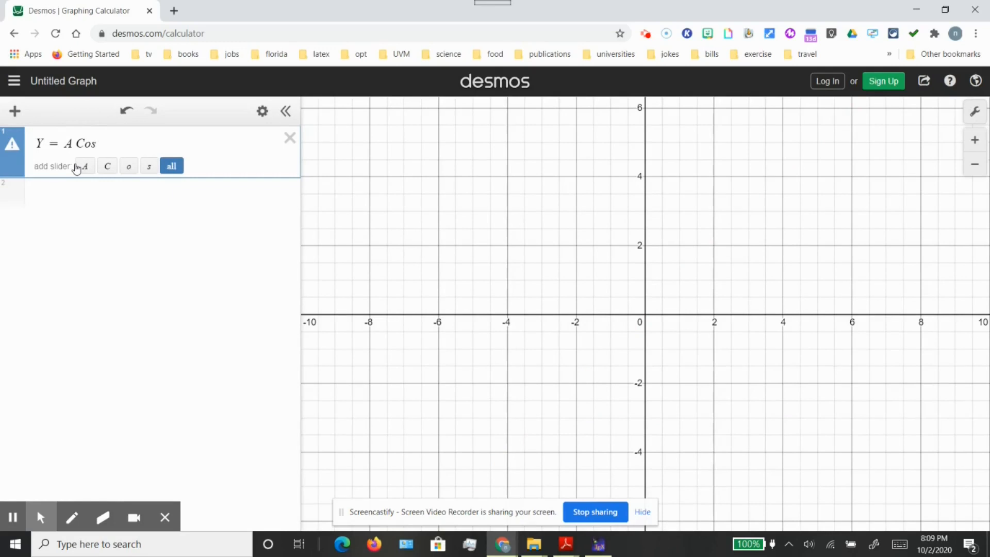
text((kx-)
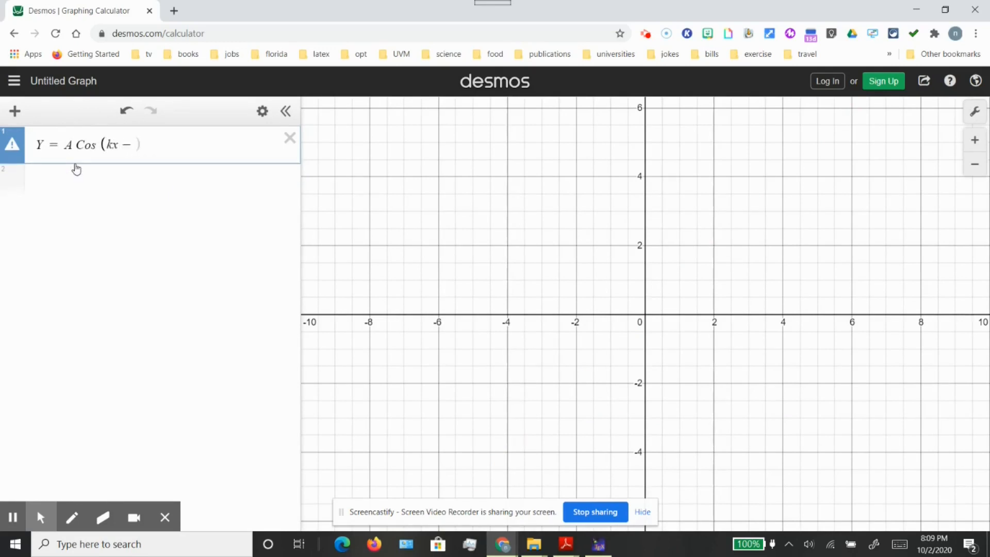
text(wt))
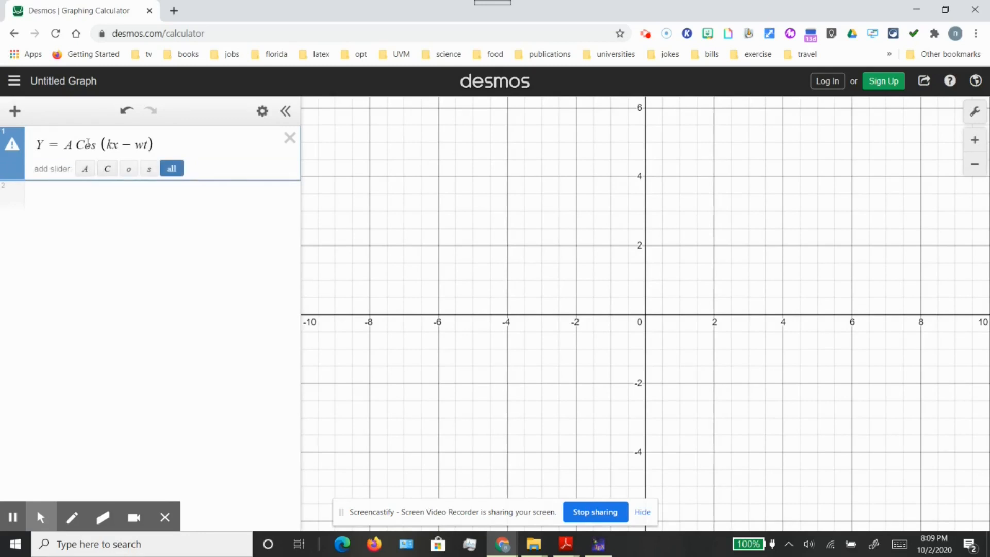
Change the capital C of Cos to lowercase so the first expression reads Y = A cos(kx − wt)
click(88, 144)
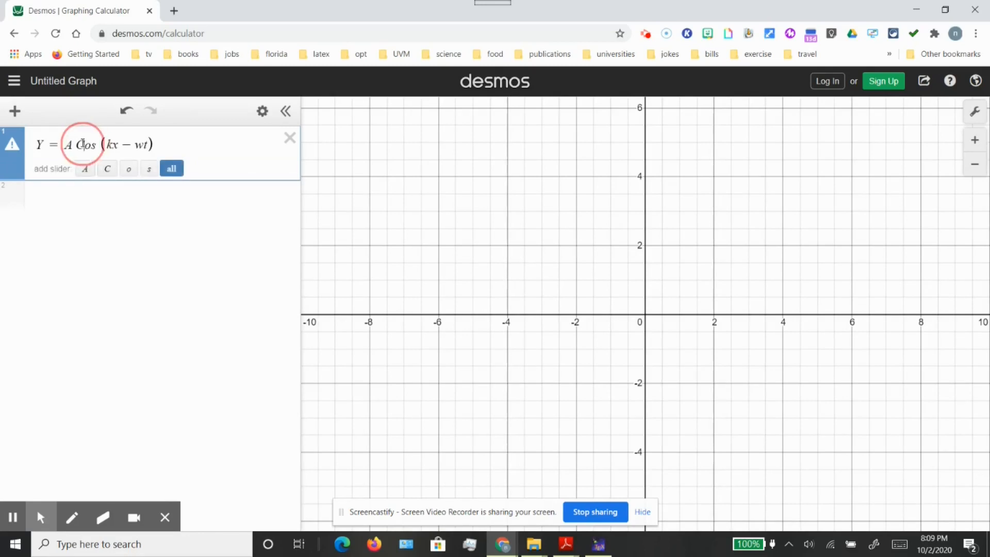
click(82, 143)
key(BackSpace)
text(c)
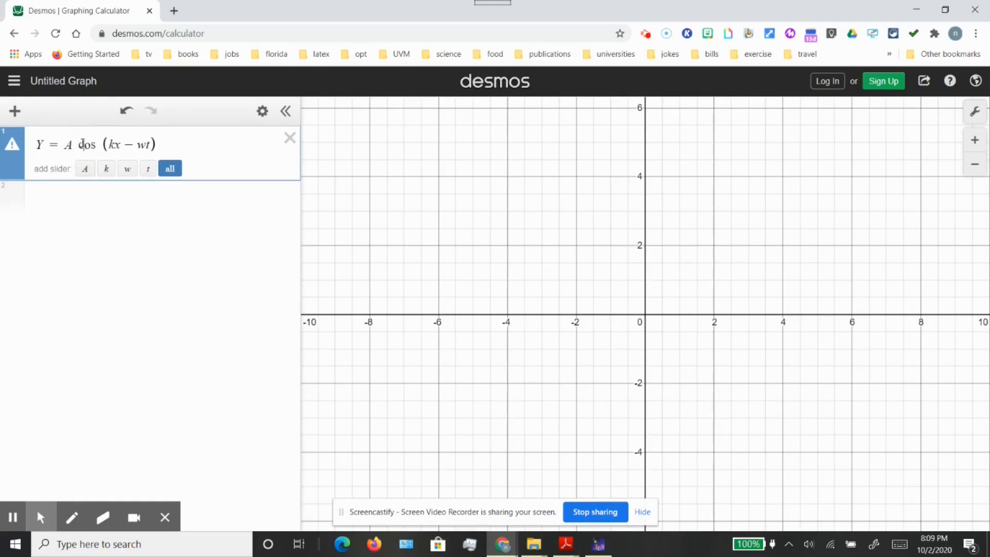
click(132, 215)
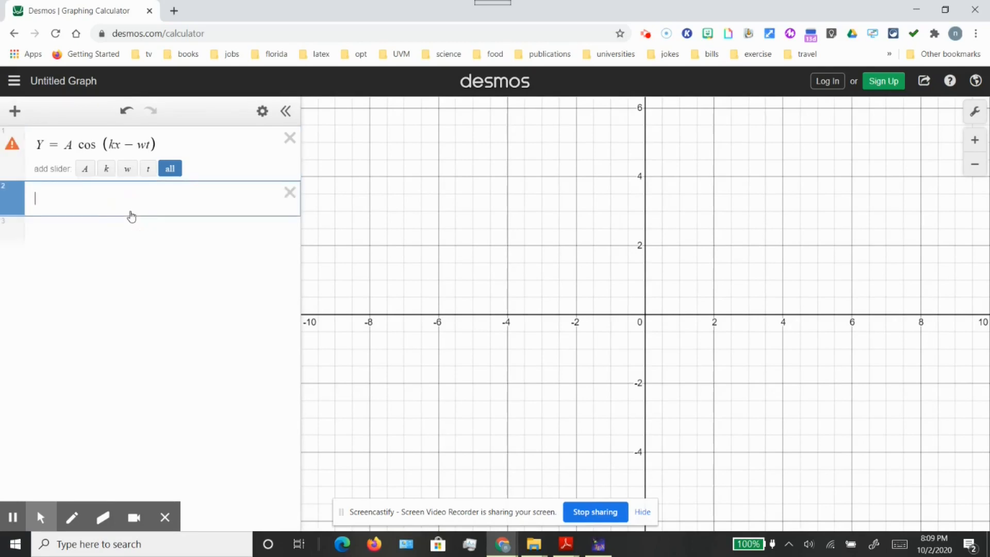
click(189, 137)
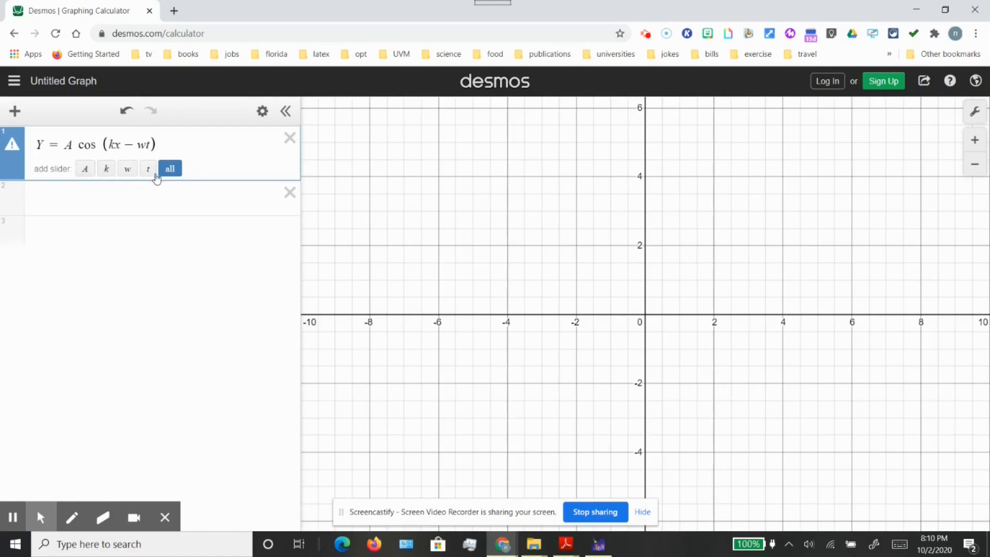
Add sliders for the parameters A, w, k and t of the wave equation
click(88, 173)
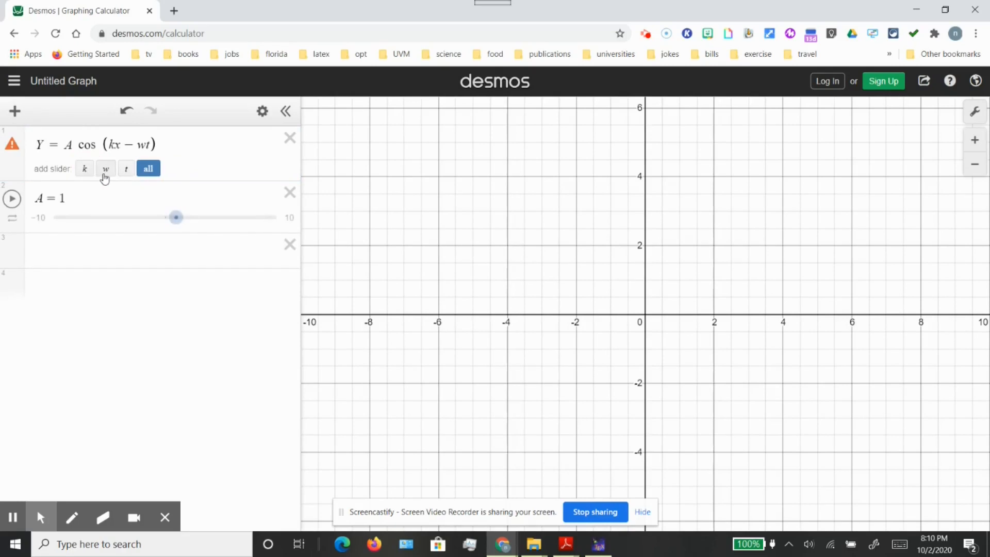
click(106, 175)
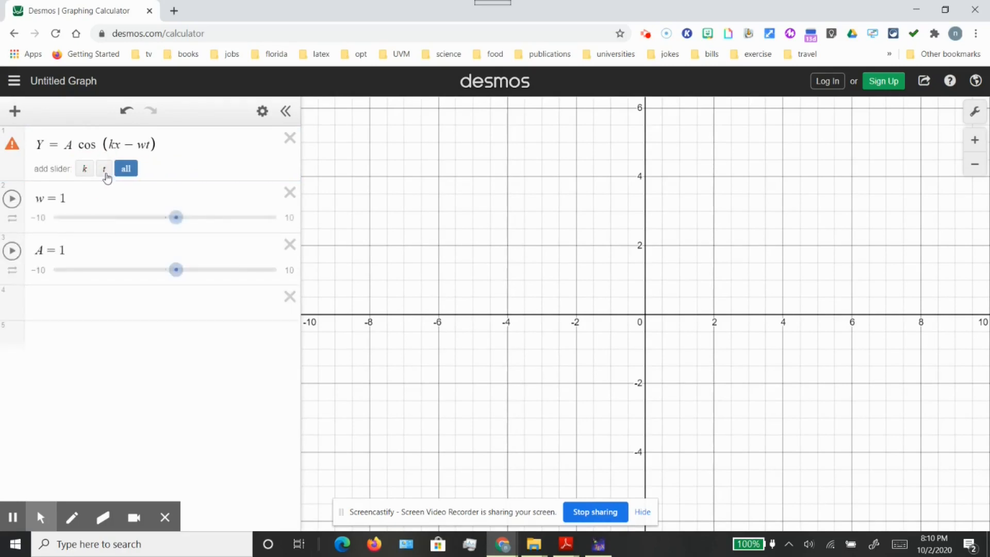
click(88, 175)
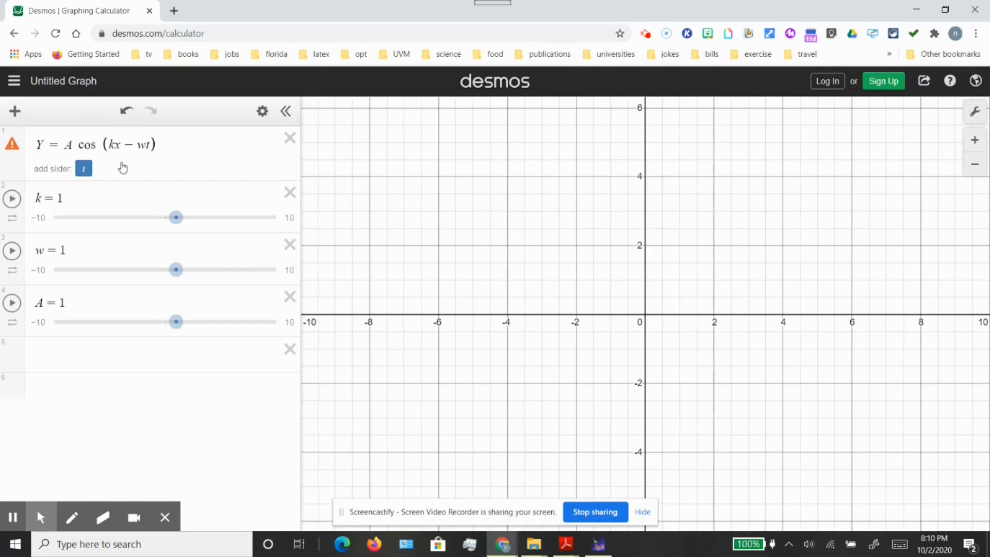
click(84, 168)
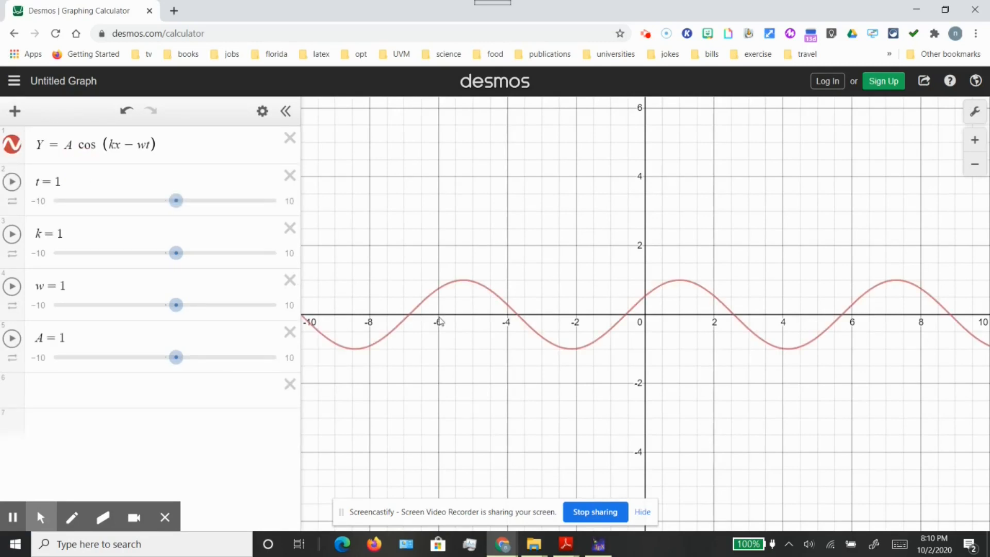
Adjust the wave's sliders to A = 2, w = 0 and k = 2, keeping t at 1
drag(683, 440, 592, 437)
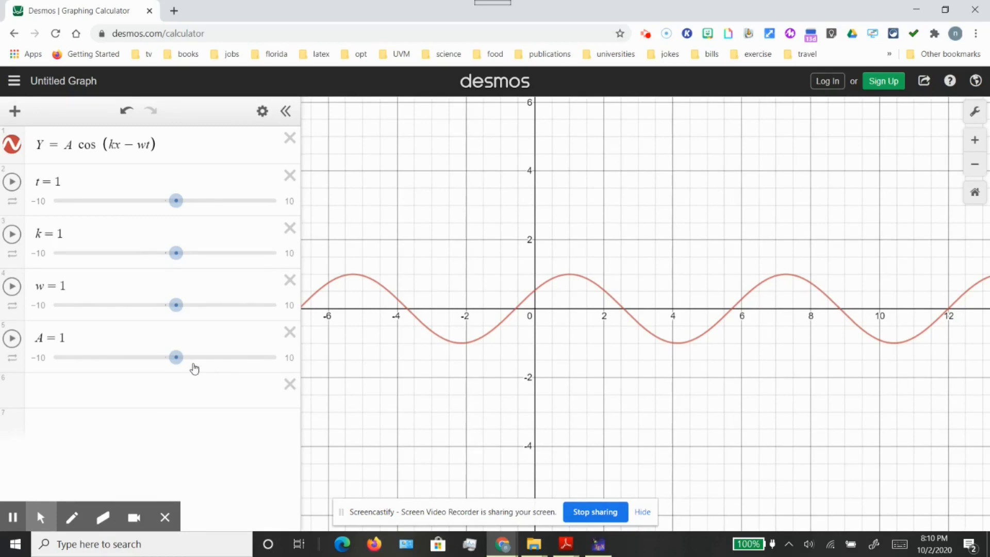
click(175, 357)
mouse_move(176, 361)
mouse_down()
mouse_move(199, 360)
mouse_move(187, 360)
mouse_up()
mouse_move(176, 305)
mouse_down()
mouse_move(208, 310)
mouse_move(167, 309)
mouse_up()
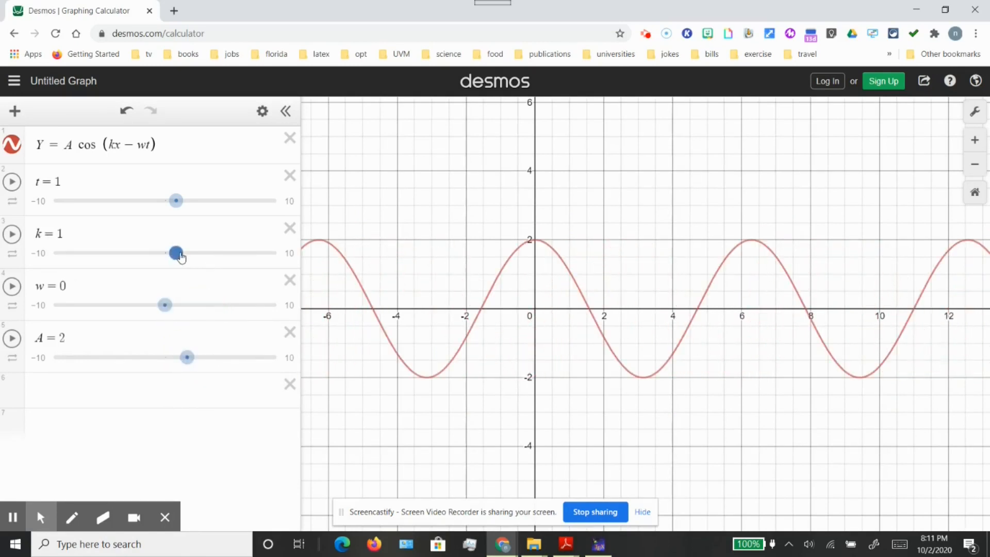
drag(178, 254, 187, 256)
mouse_move(177, 209)
mouse_down()
mouse_move(194, 211)
mouse_move(175, 209)
mouse_up()
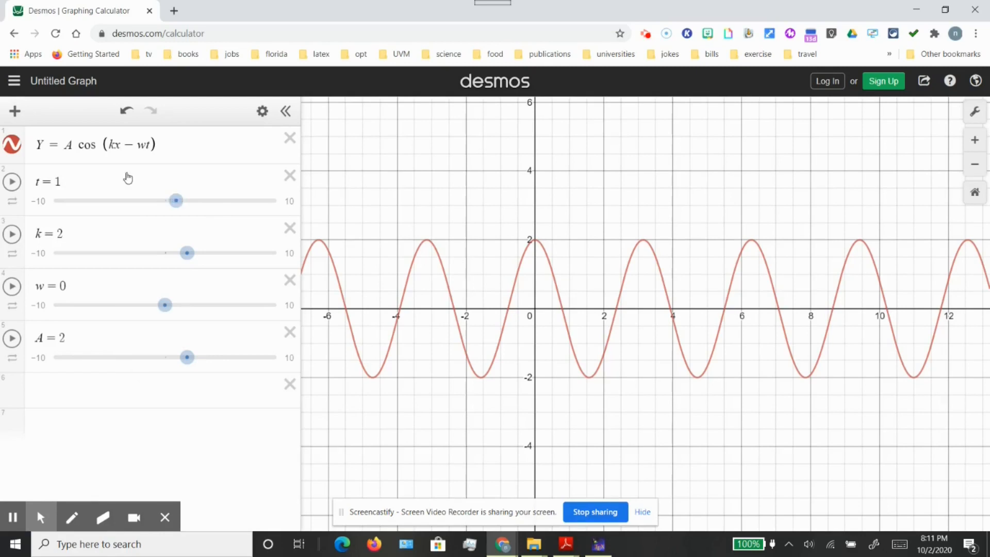
Copy A cos(kx − wt) from the first expression into the empty expression row below the A slider
drag(158, 140, 67, 145)
key(ctrl+c)
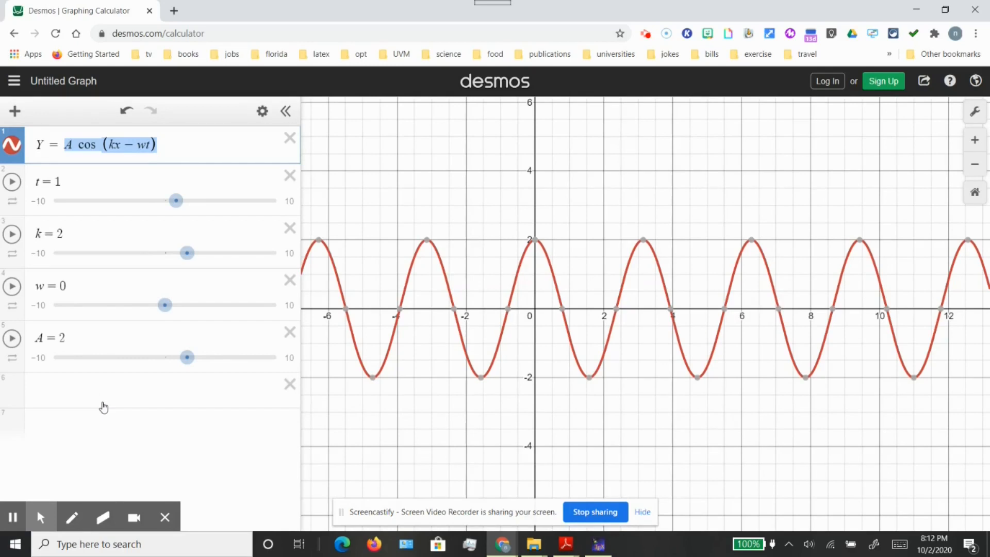
click(83, 392)
key(ctrl+v)
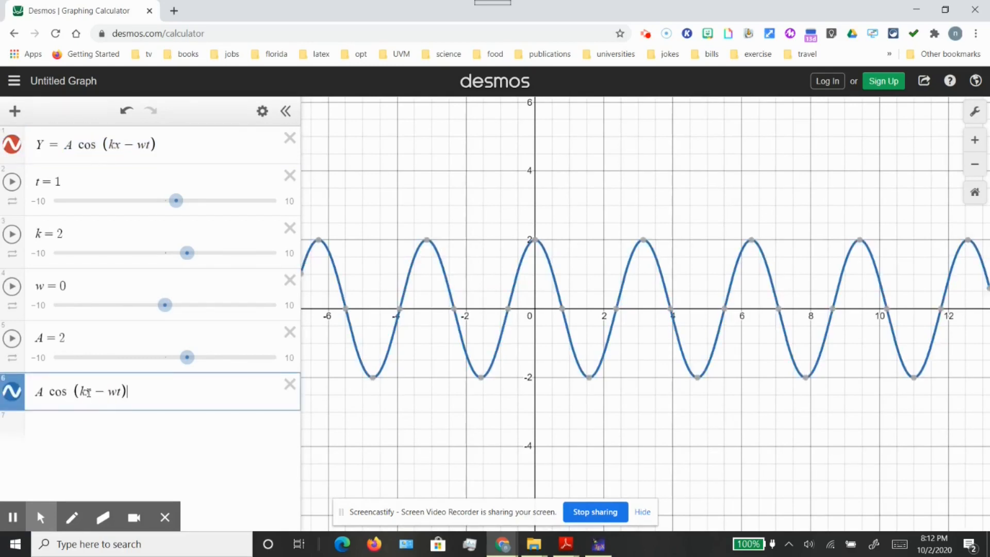
click(40, 393)
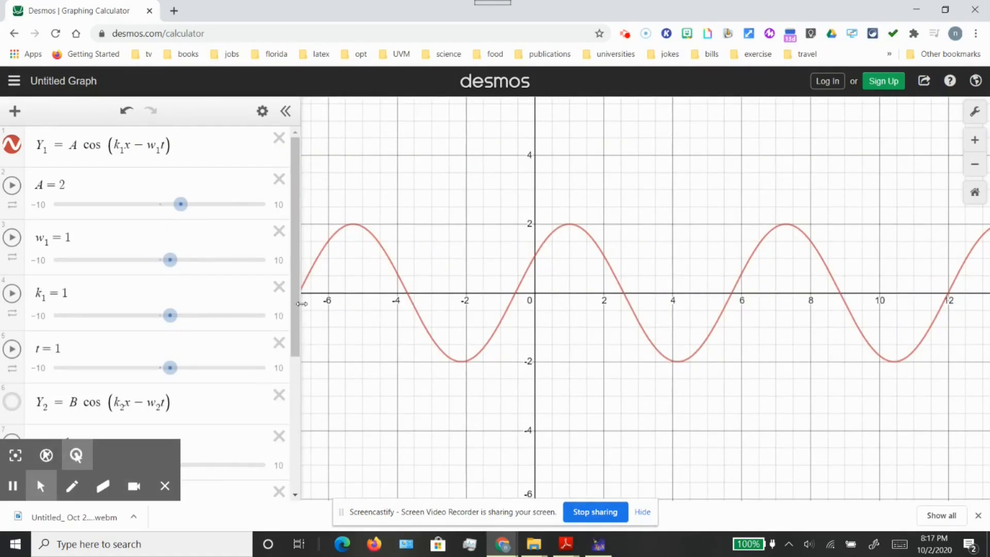
Hide the Y₁ = A cos(k₁x − w₁t) curve on the graph and show it again
click(293, 346)
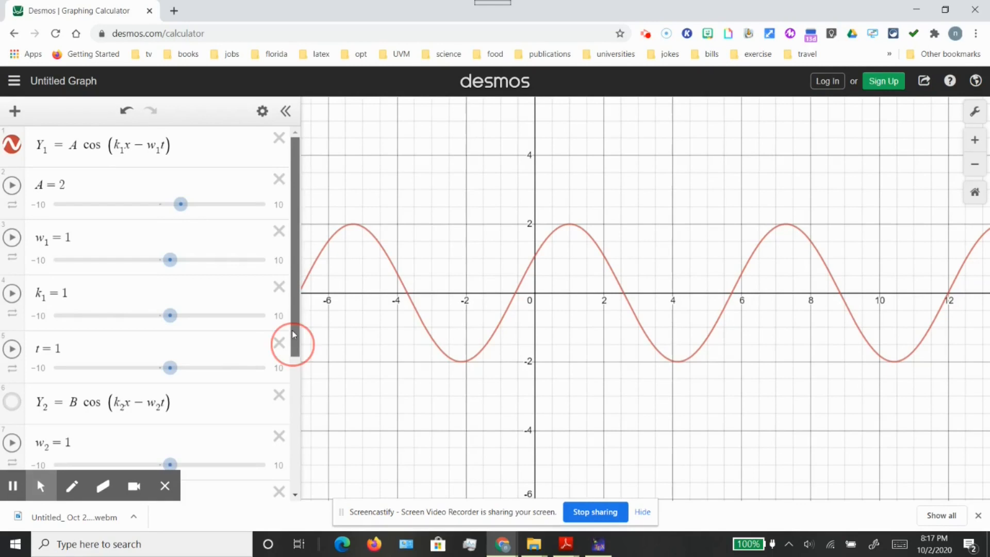
drag(595, 386, 528, 382)
scroll(121, 335, down, 1)
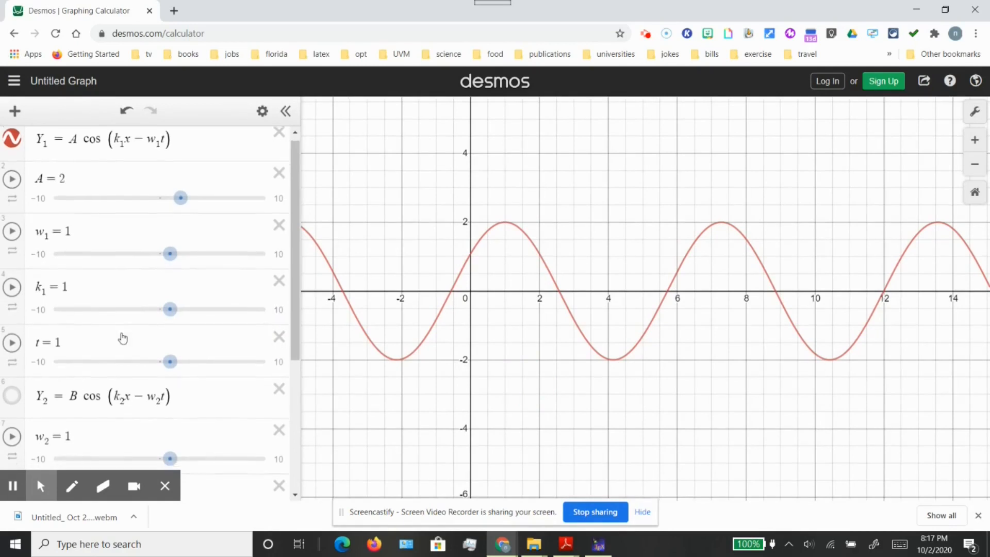
click(12, 134)
click(13, 135)
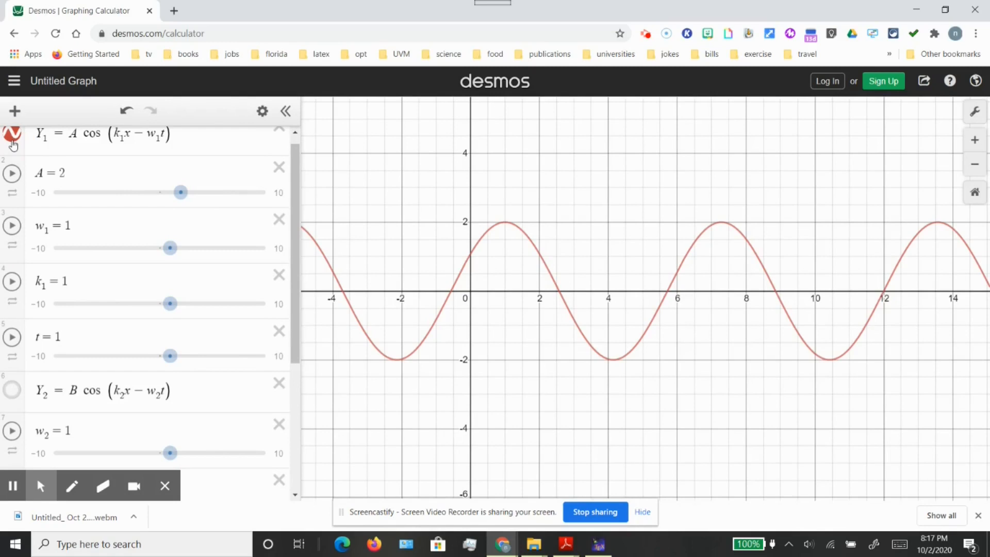
scroll(126, 175, up, 1)
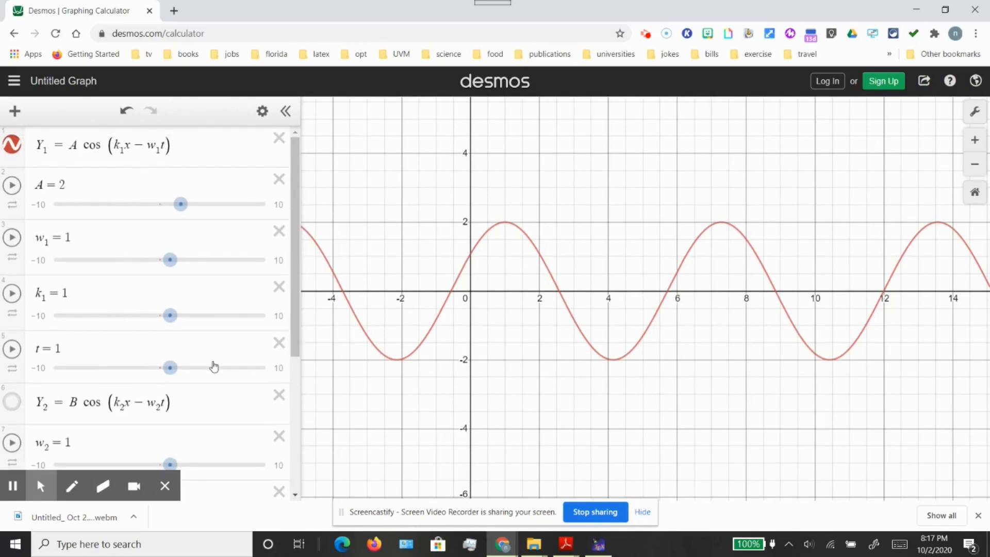
Display the curve of the second wave, Y₂ = B cos(k₂x − w₂t), on the graph
scroll(214, 366, down, 4)
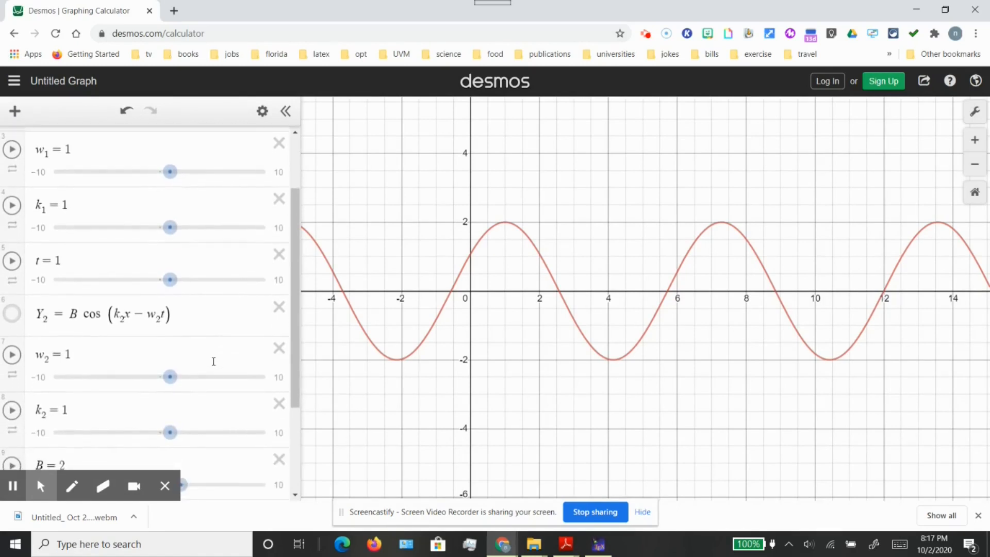
scroll(129, 331, down, 1)
scroll(130, 331, down, 3)
scroll(129, 331, down, 2)
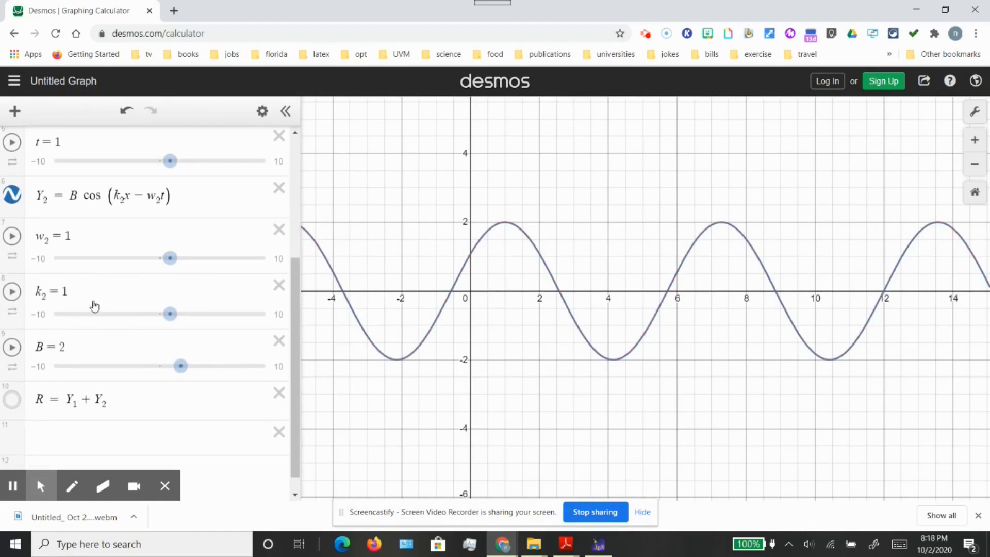
Set the second wave's amplitude B to 2.2 and display the resultant curve R = Y₁ + Y₂
click(186, 368)
drag(188, 369, 190, 370)
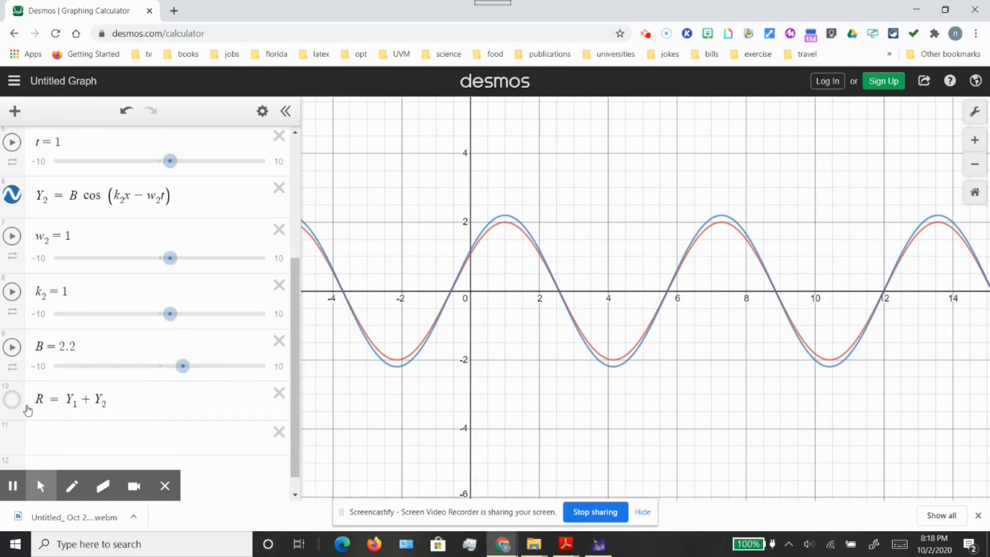
click(12, 399)
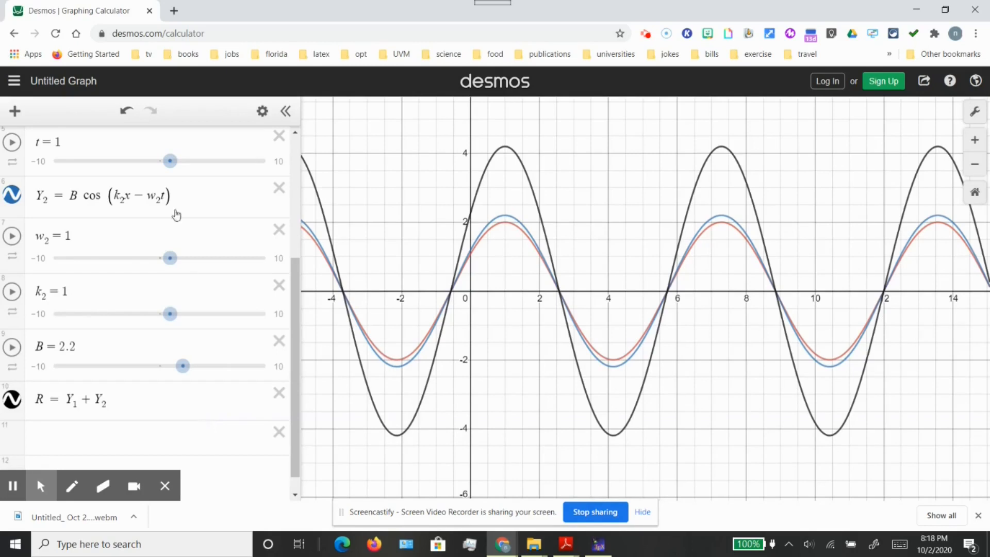
Add a phase of π inside the cosine of Y₂ and set the amplitude B to 2
click(168, 195)
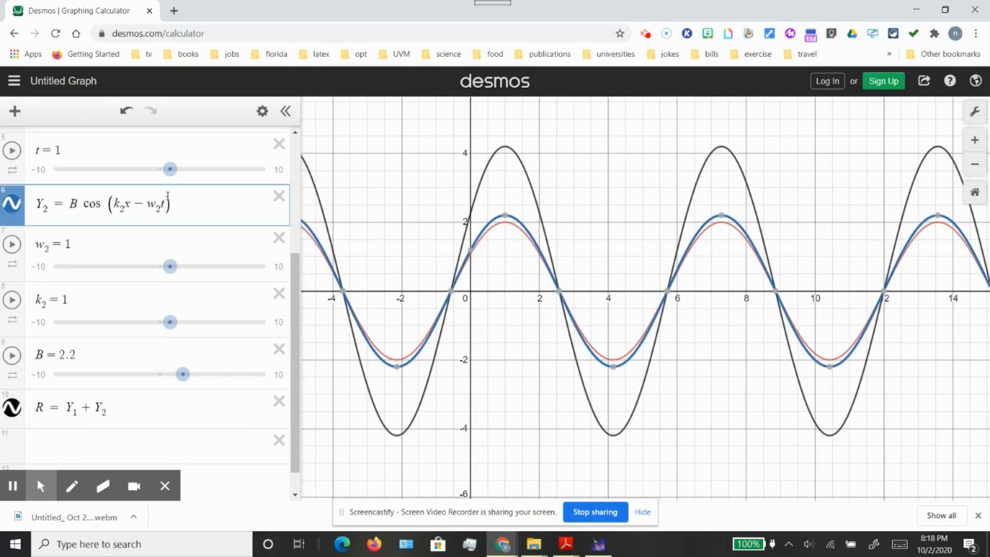
text(+ )
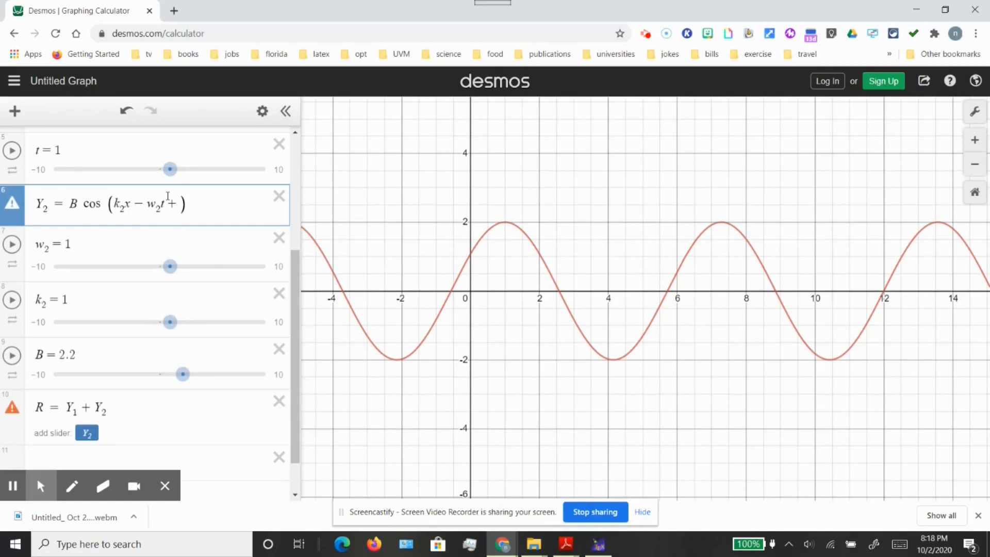
text(pi)
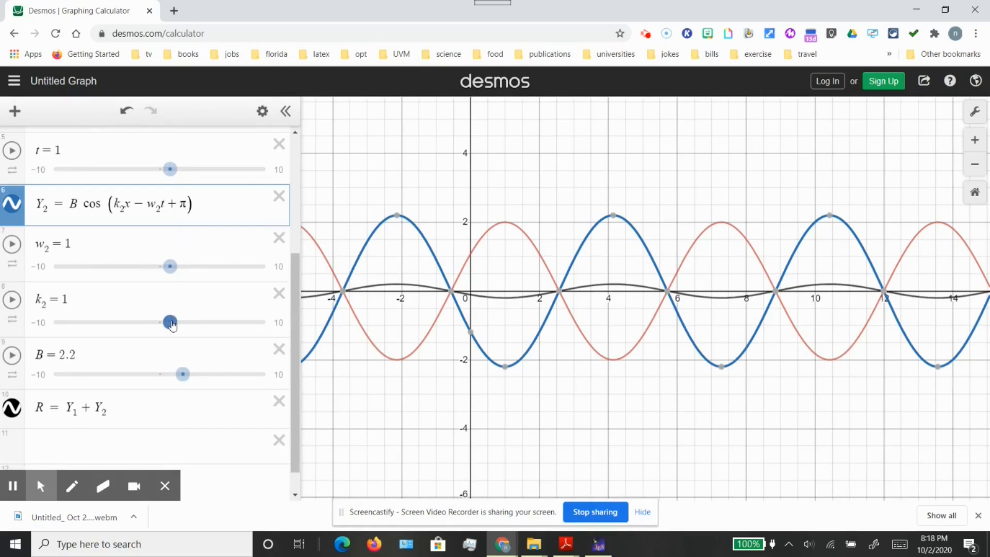
drag(186, 376, 184, 377)
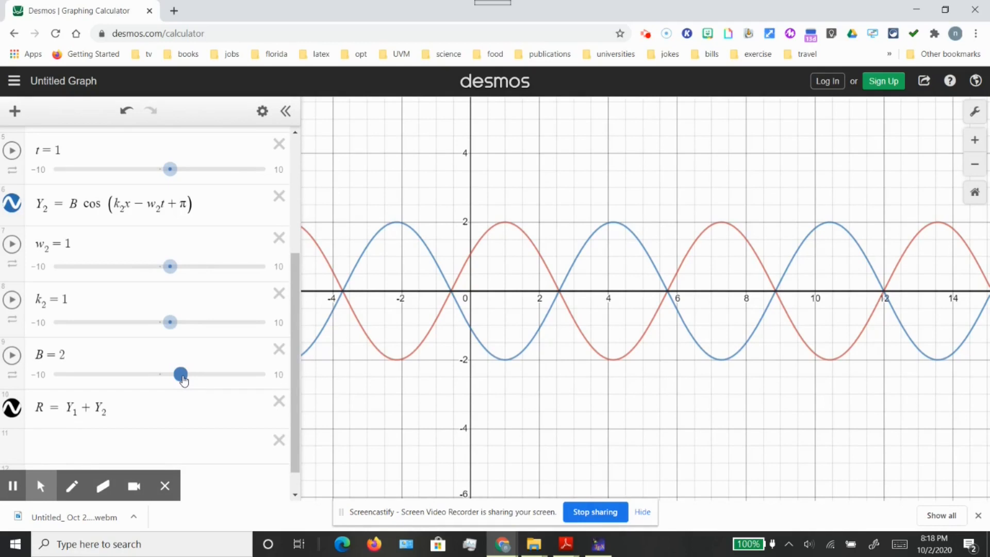
Change the phase inside the cosine of Y₂ to π/2
click(185, 207)
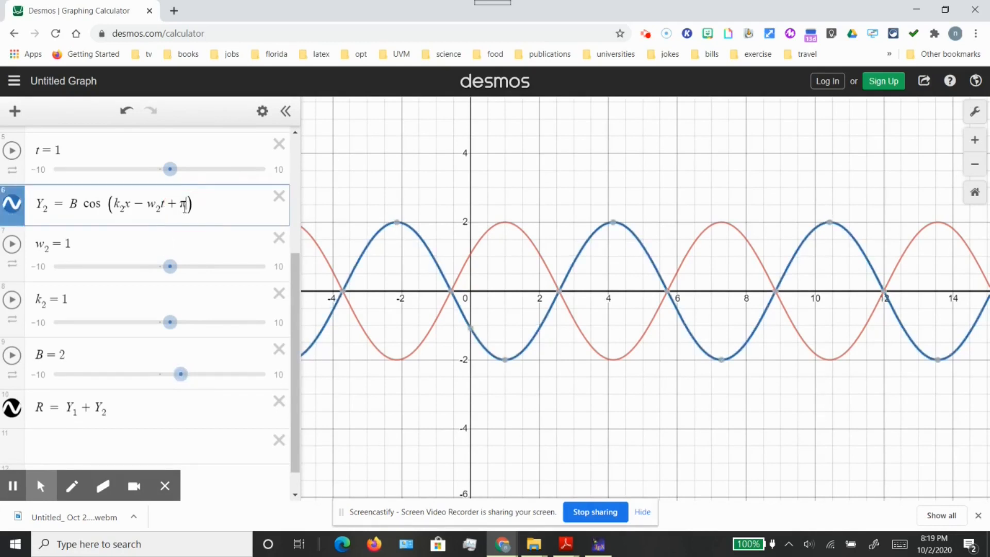
text(/2)
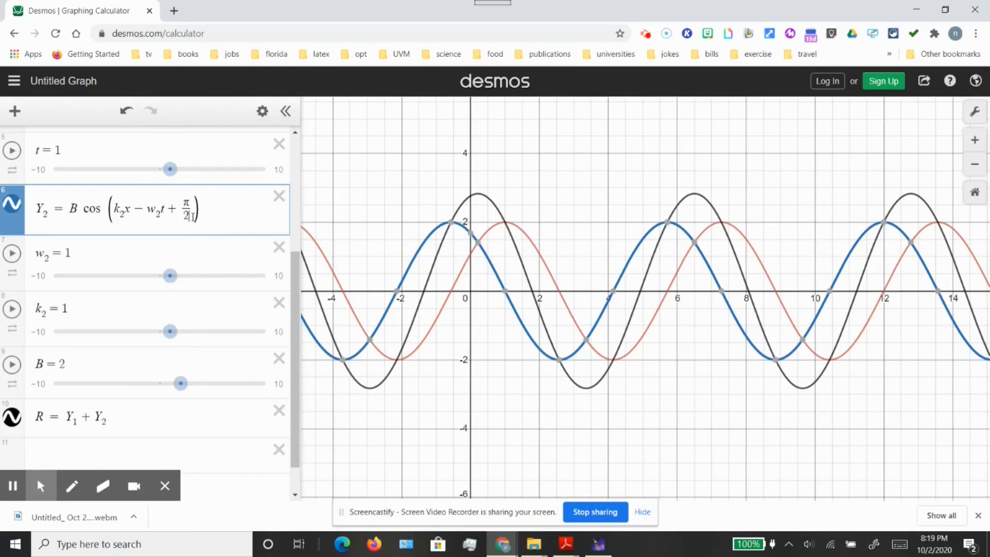
Remove the phase term from the cosine of Y₂ and set the amplitude B to 2.1
key(BackSpace)
key(BackSpace)
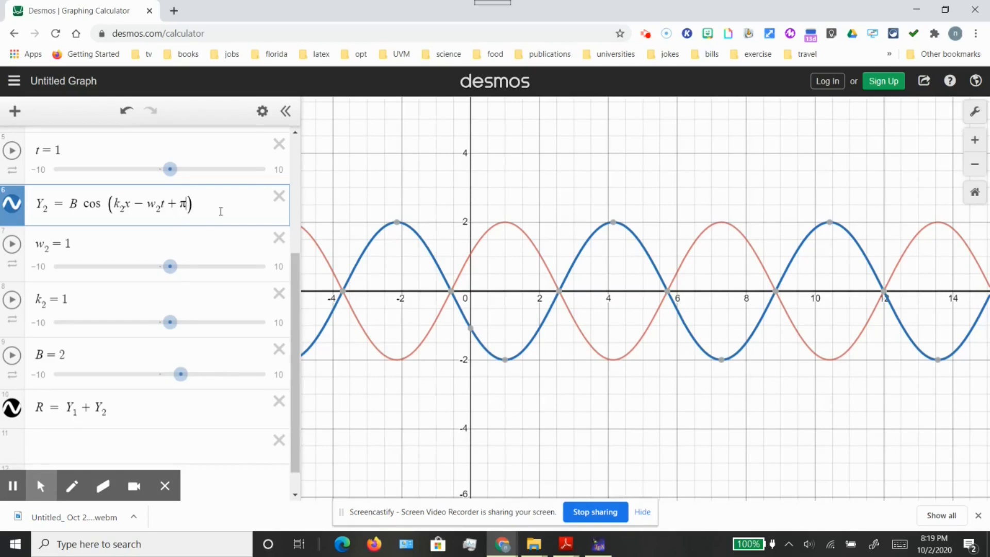
key(BackSpace)
key(BackSpace)
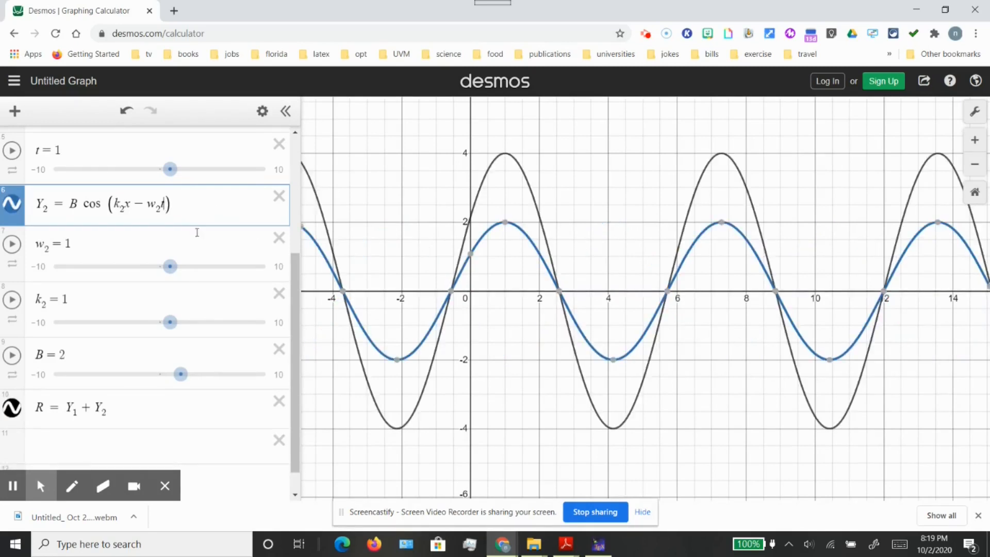
drag(182, 375, 183, 379)
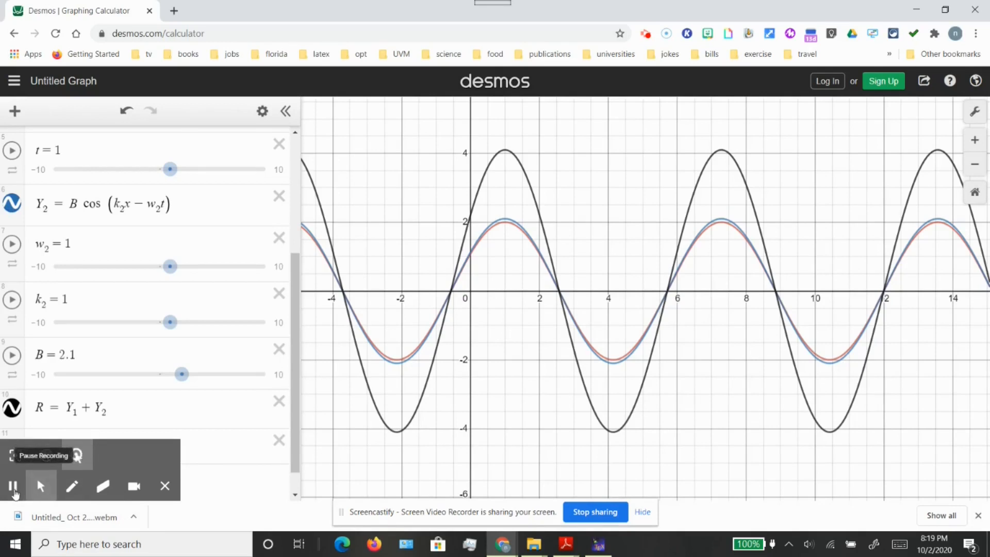
click(13, 486)
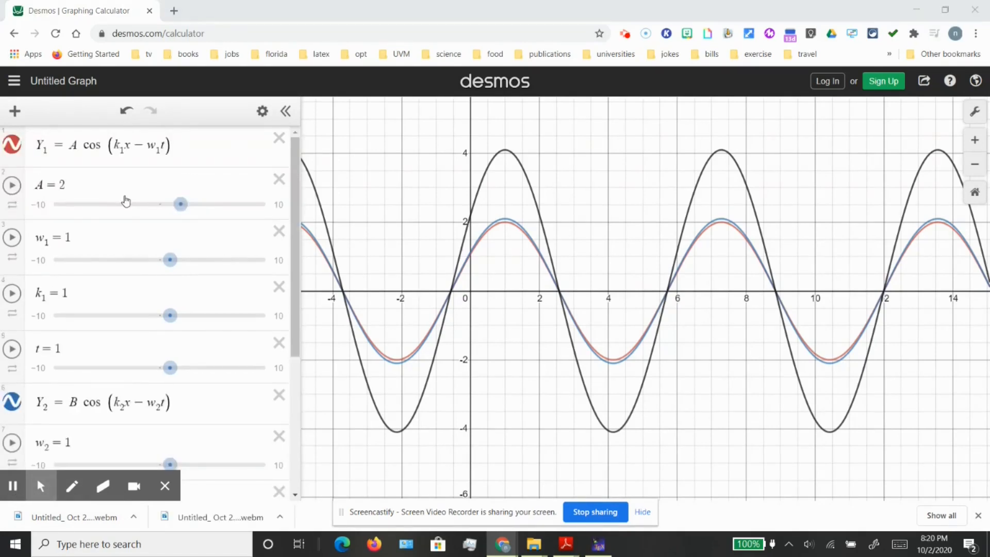
Set the second wave's wavenumber k₂ to 2
scroll(126, 201, down, 5)
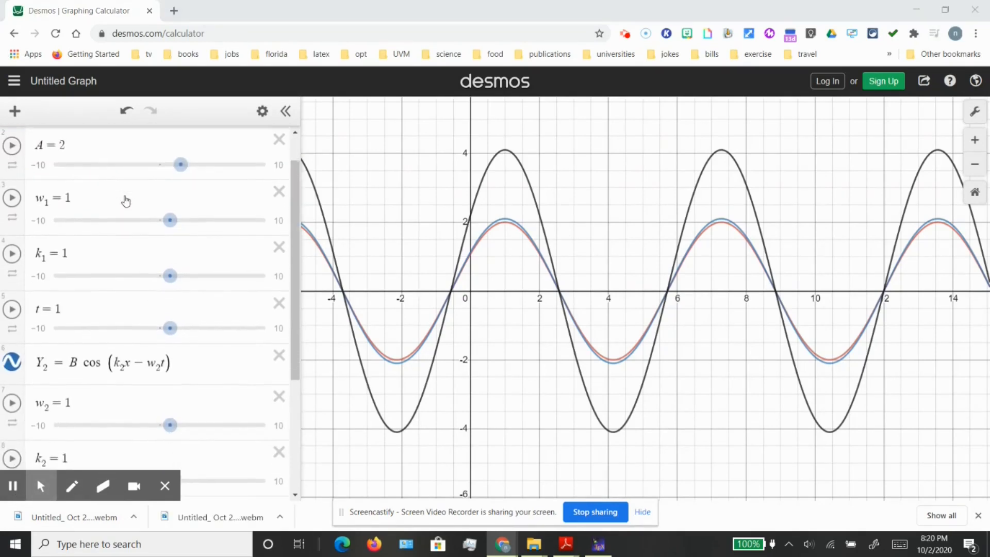
scroll(126, 201, down, 4)
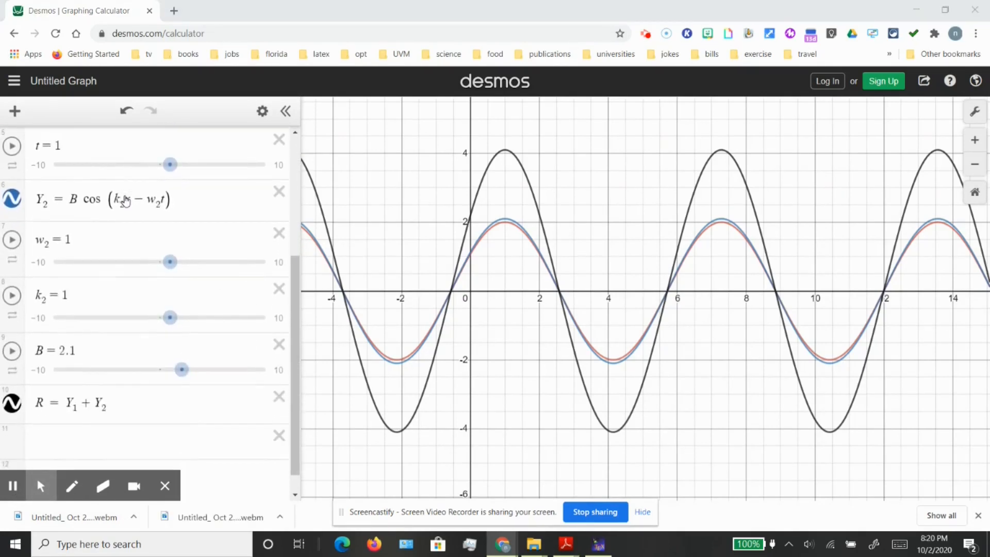
drag(172, 298, 182, 298)
Hide the Y₂ and Y₁ curves, leaving only the resultant R on the graph
click(12, 176)
scroll(13, 186, up, 3)
scroll(13, 186, up, 2)
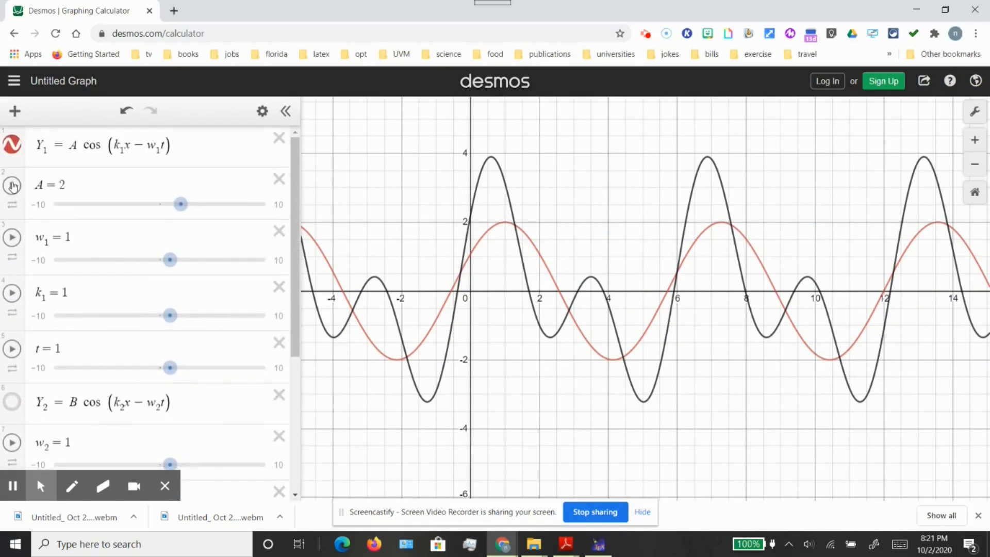
click(14, 150)
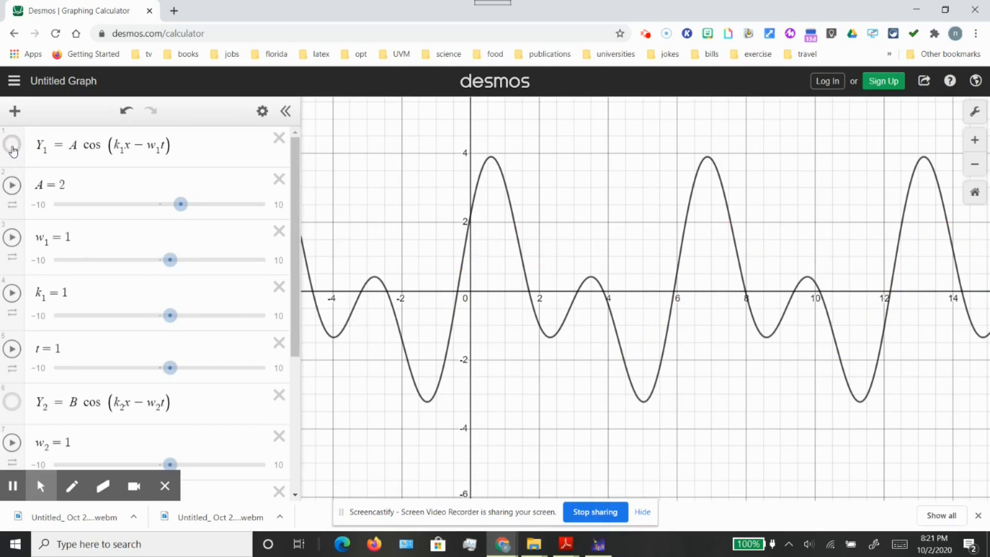
Set the second wave's wavenumber k₂ to 1 and its frequency w₂ to 2.1
scroll(76, 281, down, 2)
scroll(75, 281, down, 5)
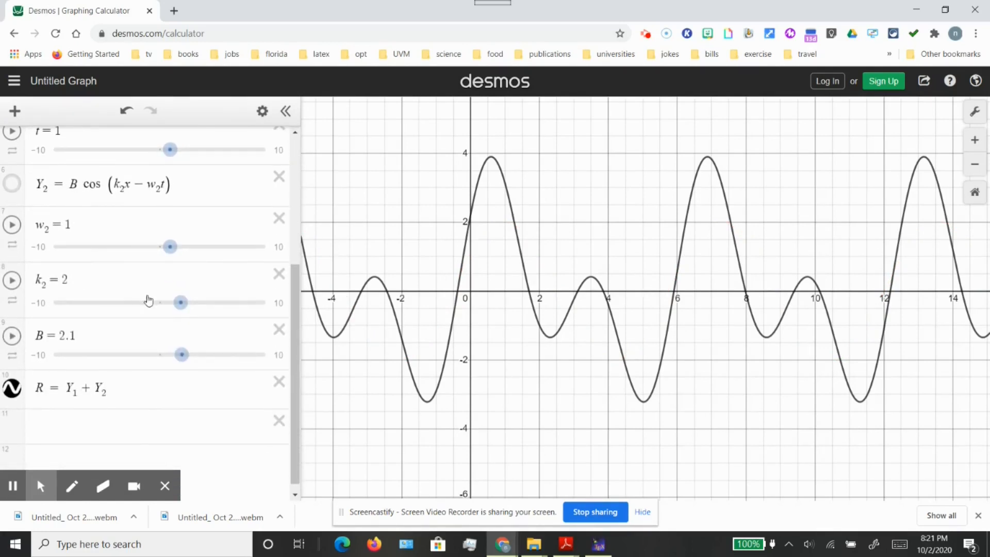
mouse_move(181, 304)
mouse_down()
mouse_move(260, 304)
mouse_move(85, 302)
mouse_move(169, 310)
mouse_up()
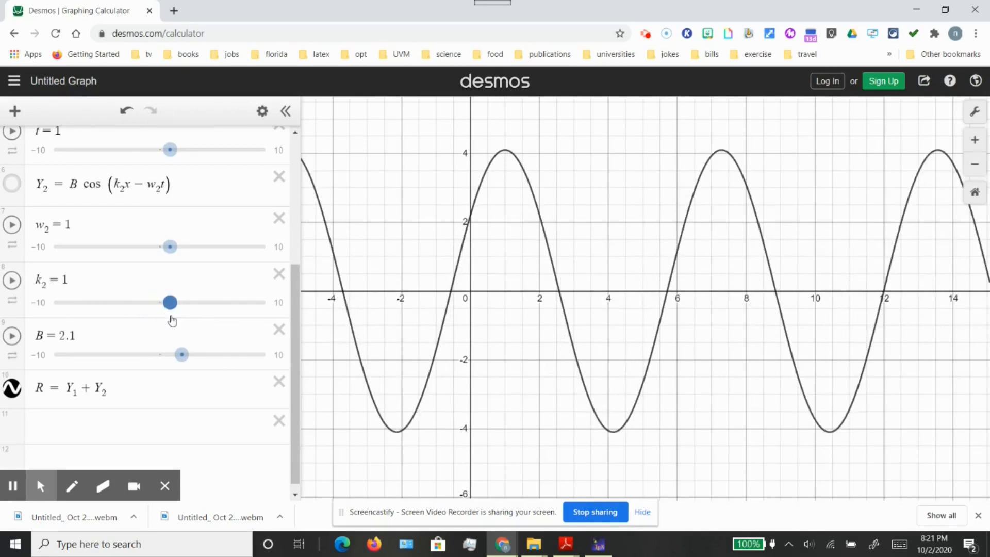
drag(171, 248, 181, 250)
Set the second wave's frequency w₂ to 1.1 and its wavenumber k₂ to 4.1
scroll(628, 304, down, 5)
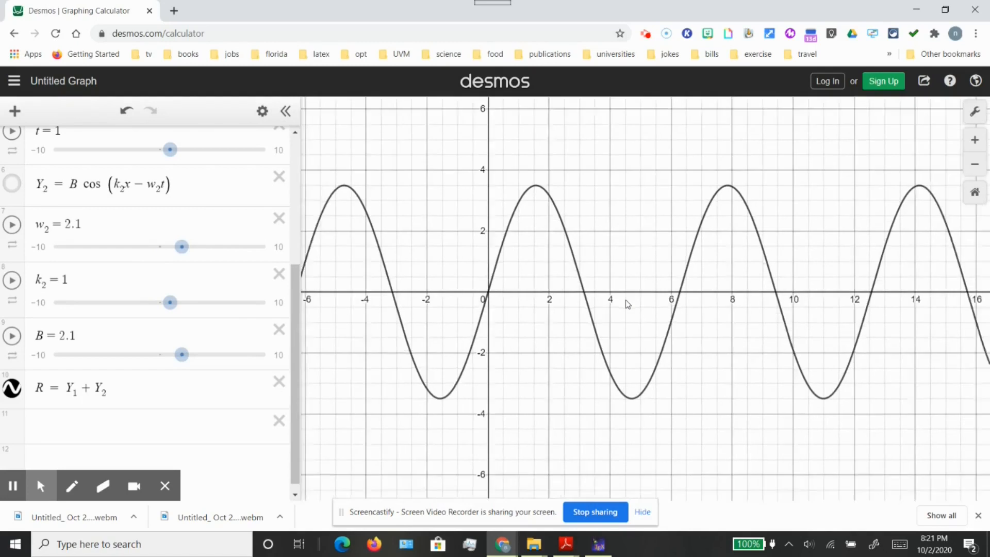
scroll(627, 304, down, 4)
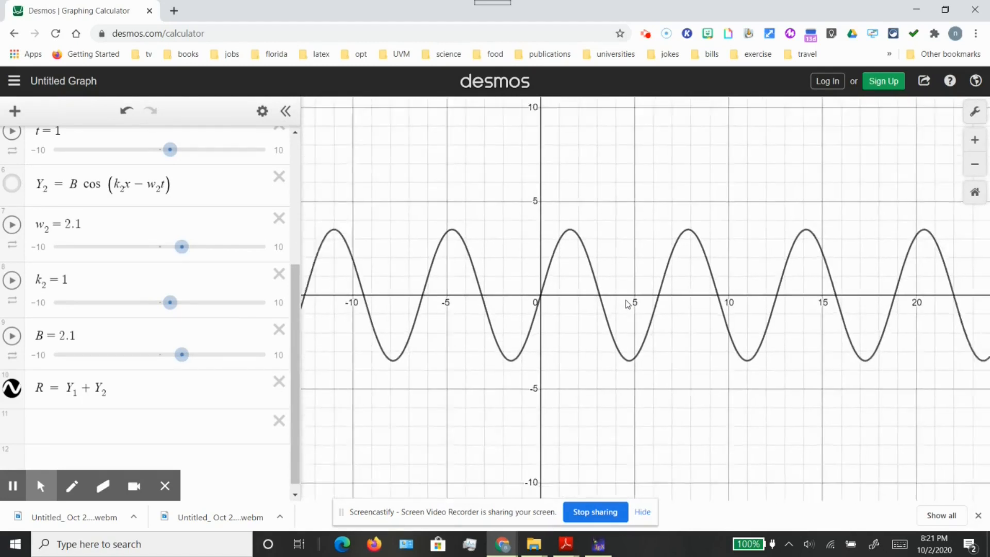
scroll(627, 304, down, 1)
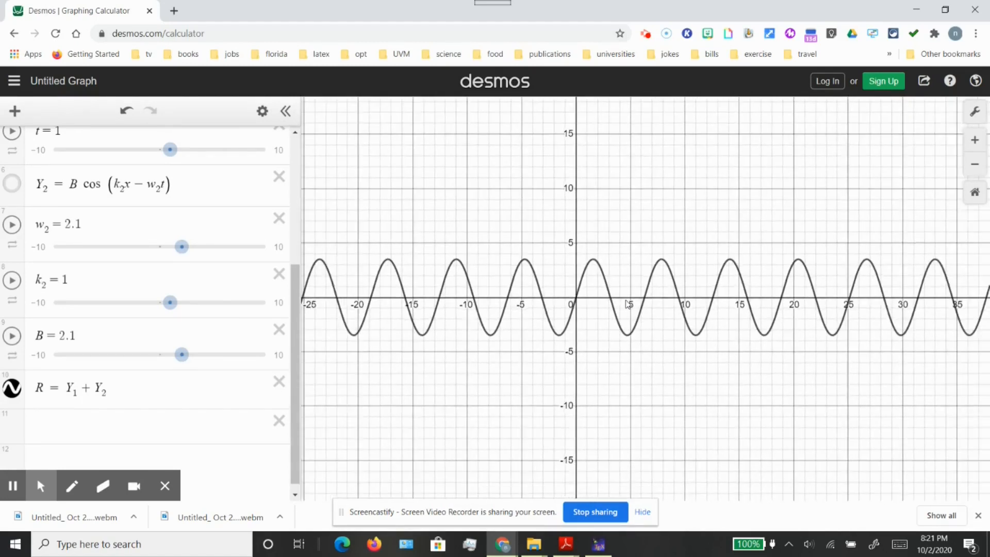
mouse_move(182, 246)
mouse_down()
mouse_move(146, 247)
mouse_move(171, 247)
mouse_up()
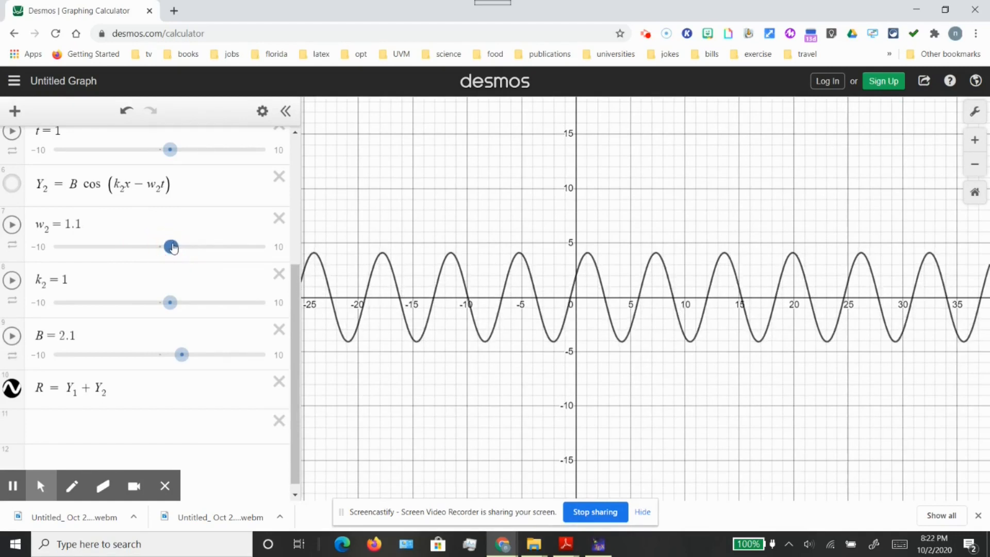
drag(170, 303, 201, 303)
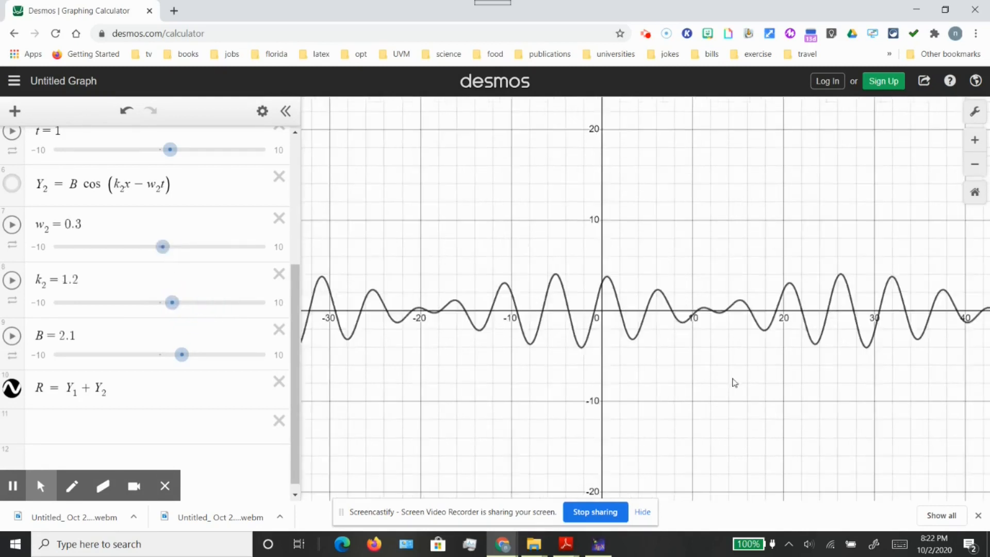
Set w₂ to 0.3 and k₂ to 1.2, and show several wave groups of R on the graph
scroll(735, 382, down, 1)
scroll(735, 382, down, 3)
scroll(735, 382, down, 3)
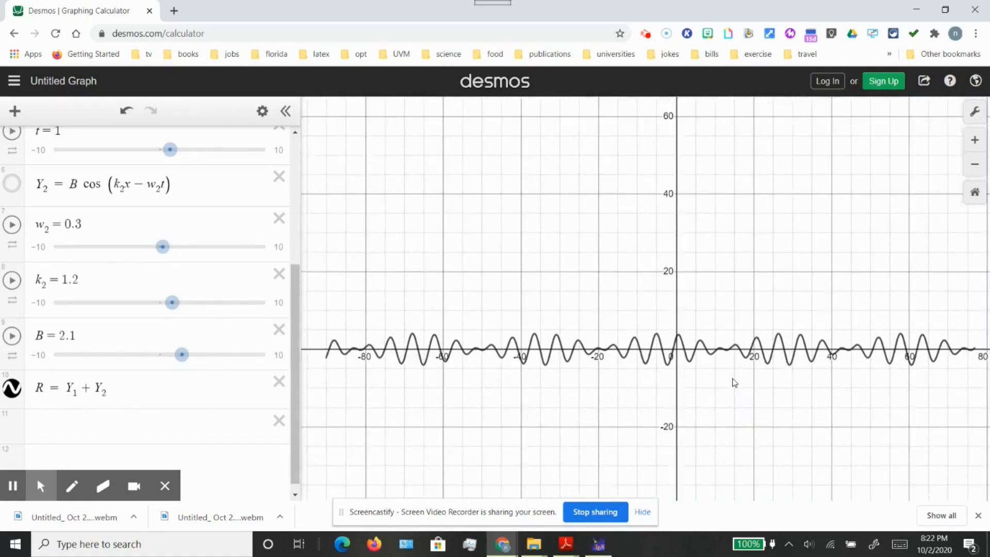
scroll(735, 383, down, 1)
drag(734, 400, 589, 346)
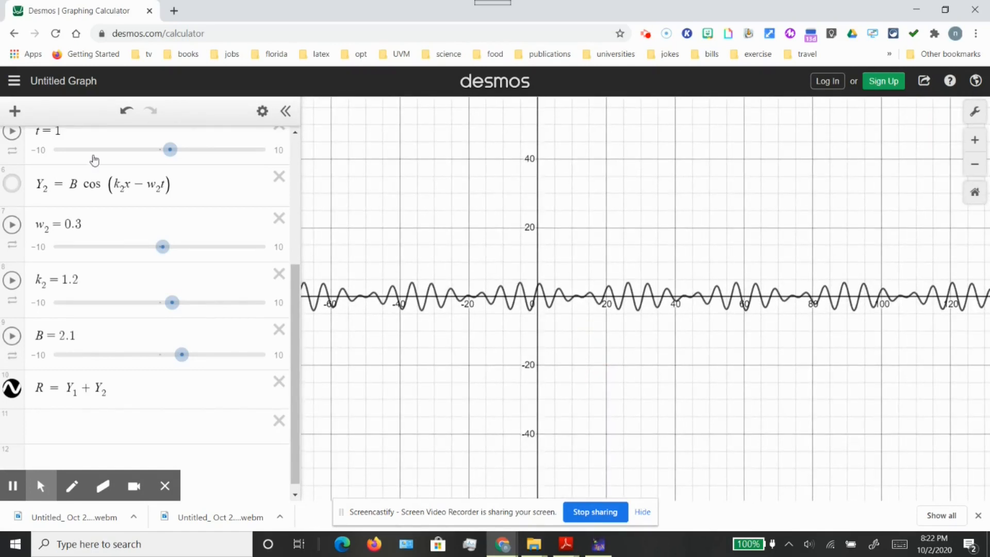
Set the amplitudes A and B of both waves to 4
scroll(137, 148, up, 2)
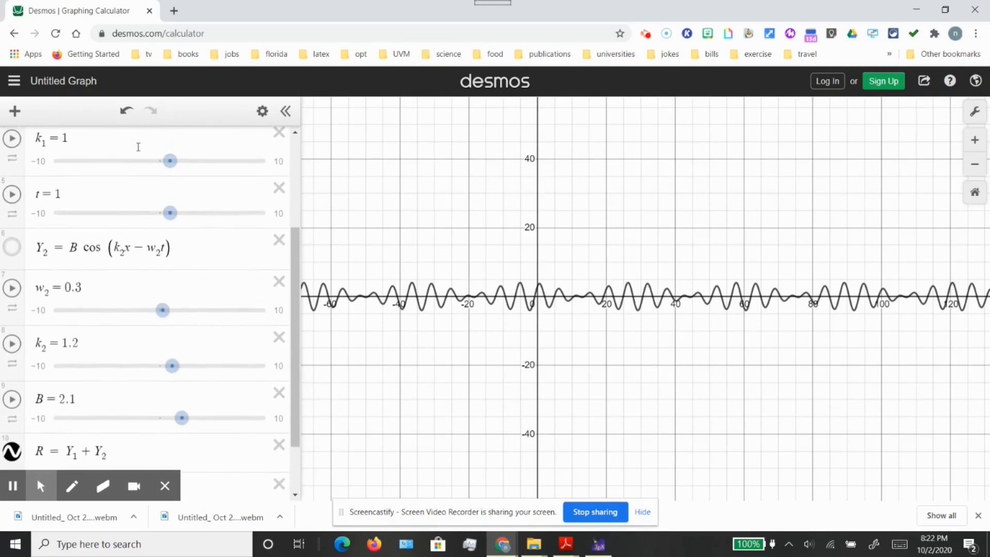
scroll(138, 147, up, 5)
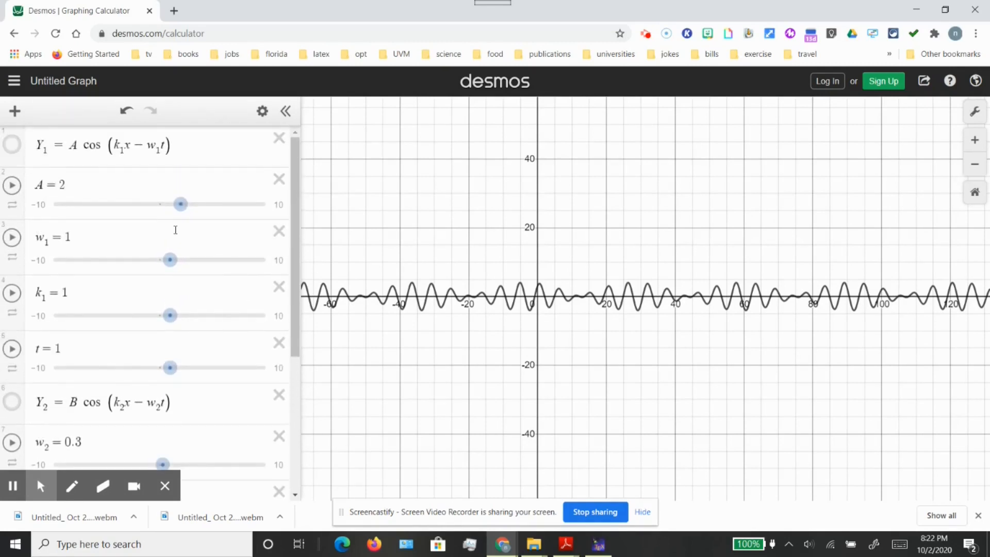
drag(181, 204, 203, 212)
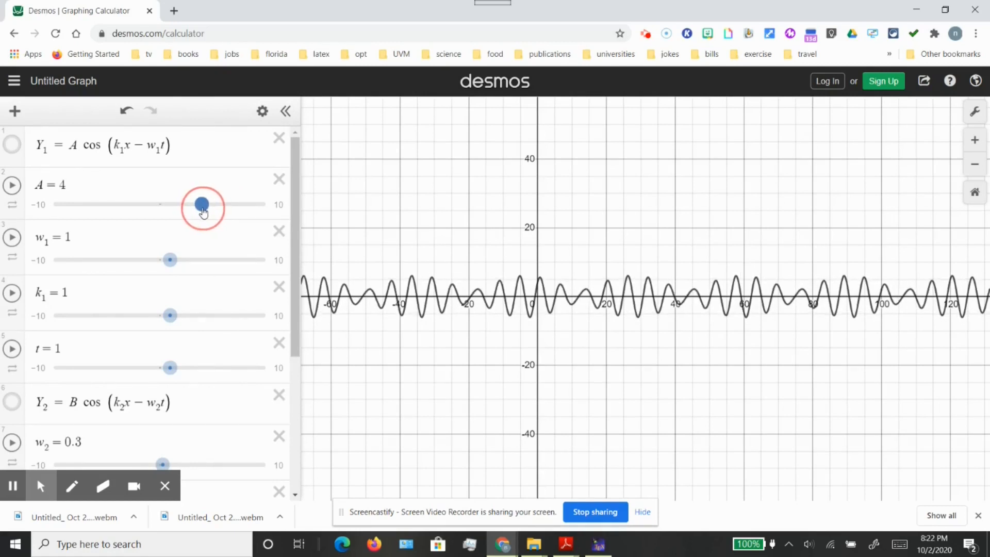
scroll(204, 313, down, 3)
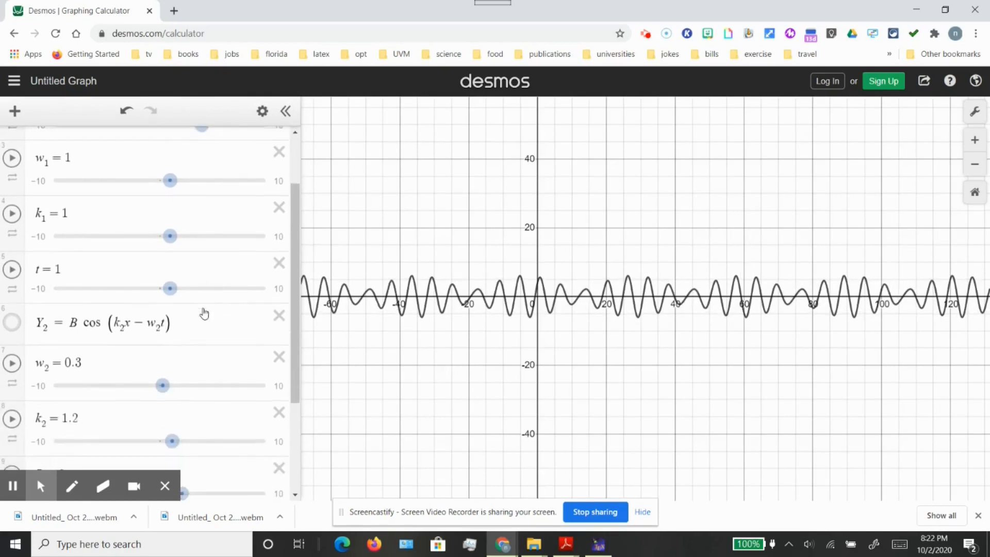
scroll(198, 356, down, 1)
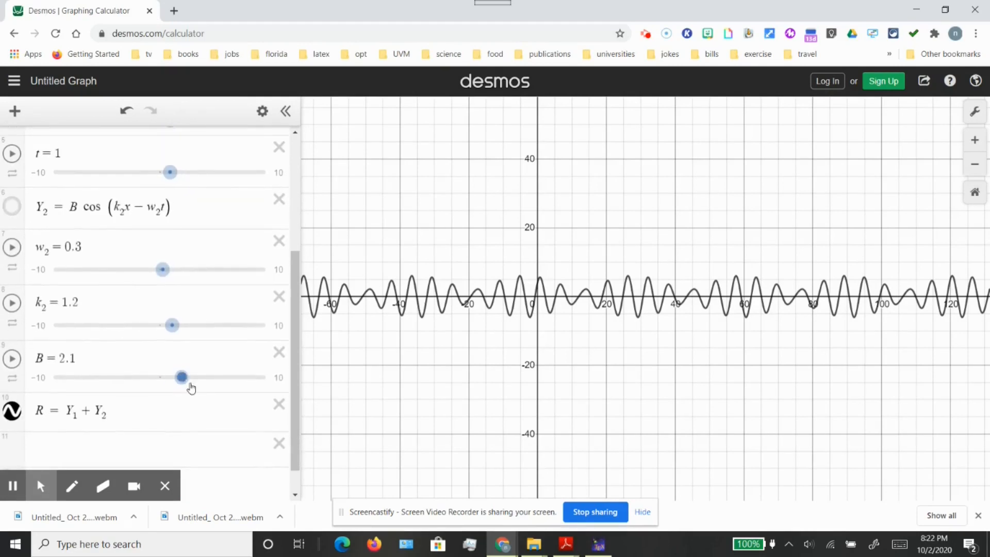
drag(183, 382, 203, 381)
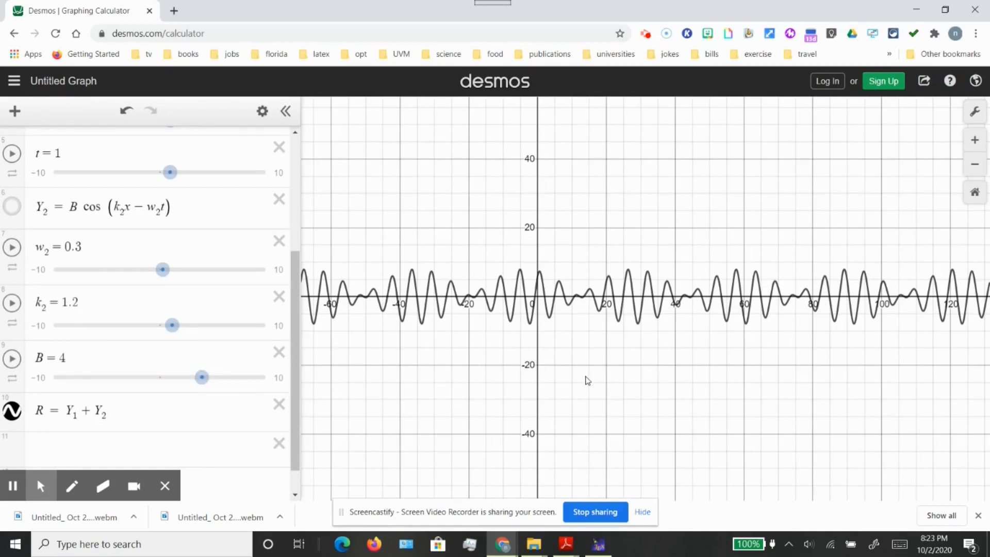
Set the second wave's wavenumber k₂ to 1.1 to widen the wave groups of R
drag(584, 375, 494, 369)
drag(172, 325, 173, 327)
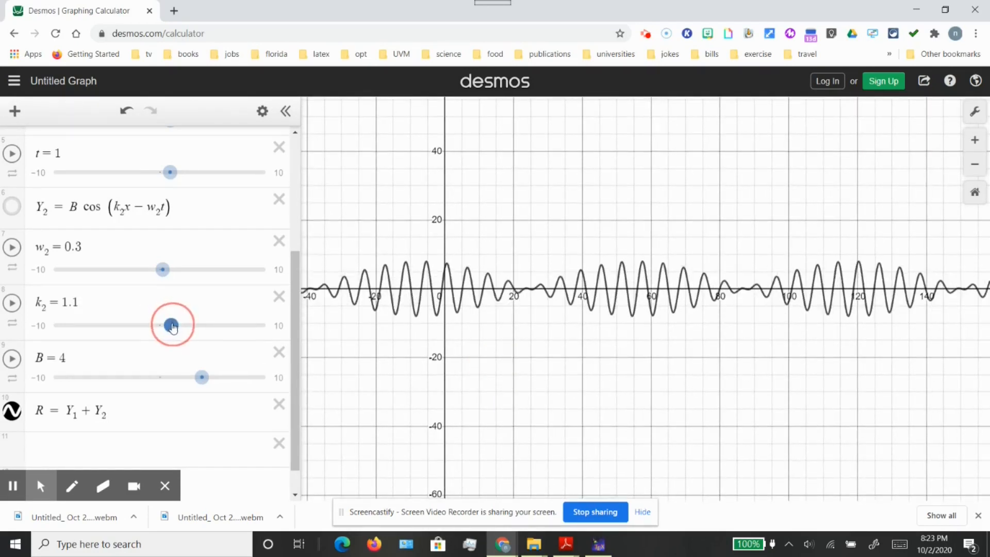
drag(481, 352, 505, 334)
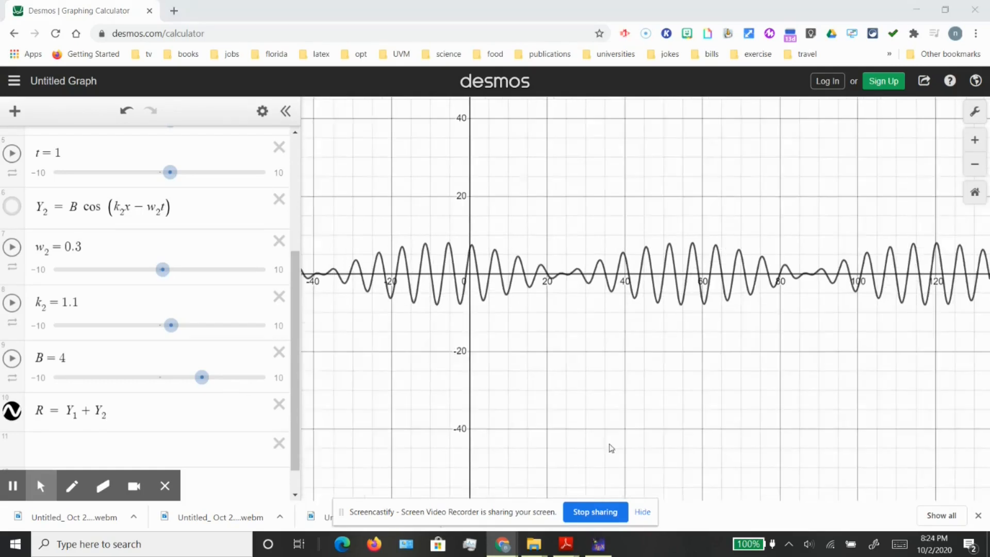
Log in to Desmos with the first listed Google account
click(829, 87)
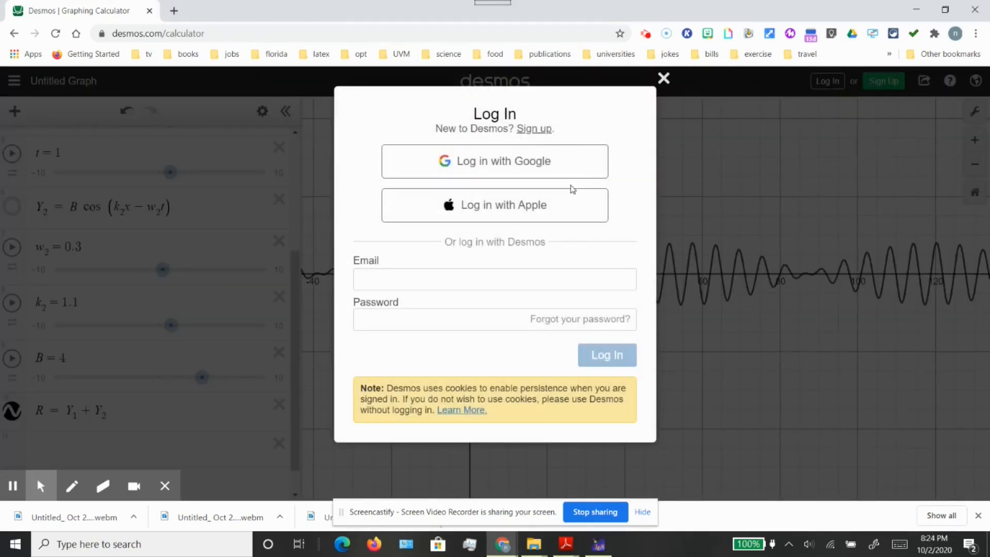
click(530, 178)
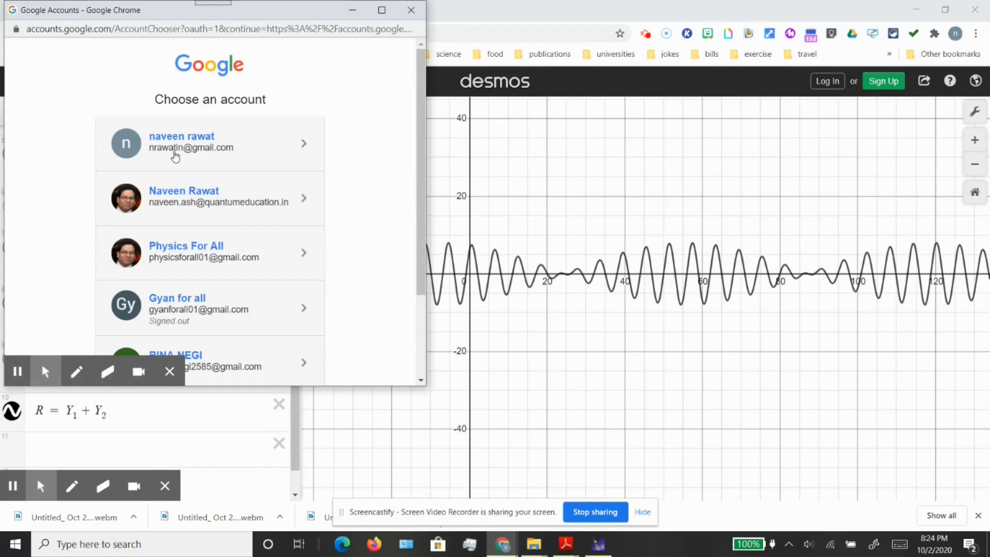
click(175, 157)
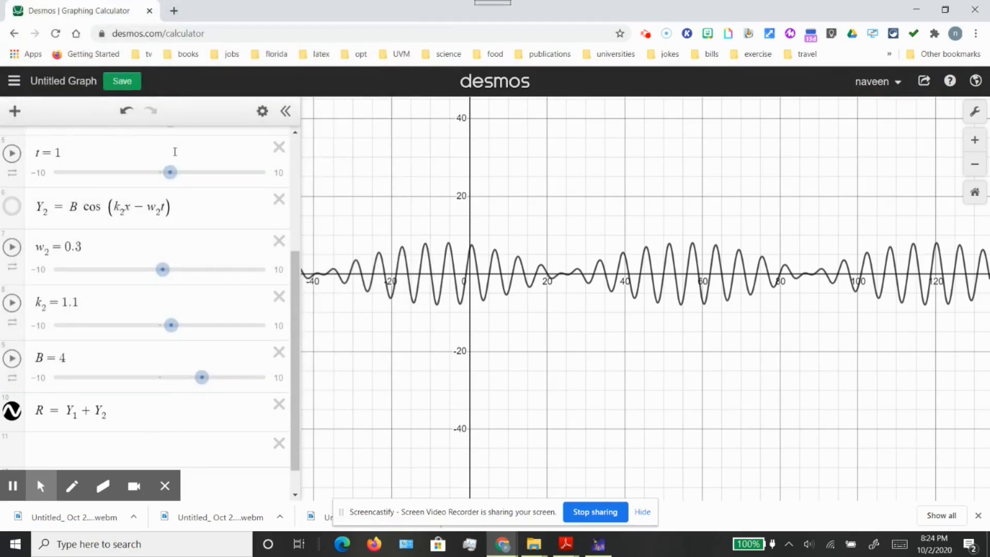
Save the graph with a title starting "constructive and destructive inter" and open the list of saved graphs
click(64, 80)
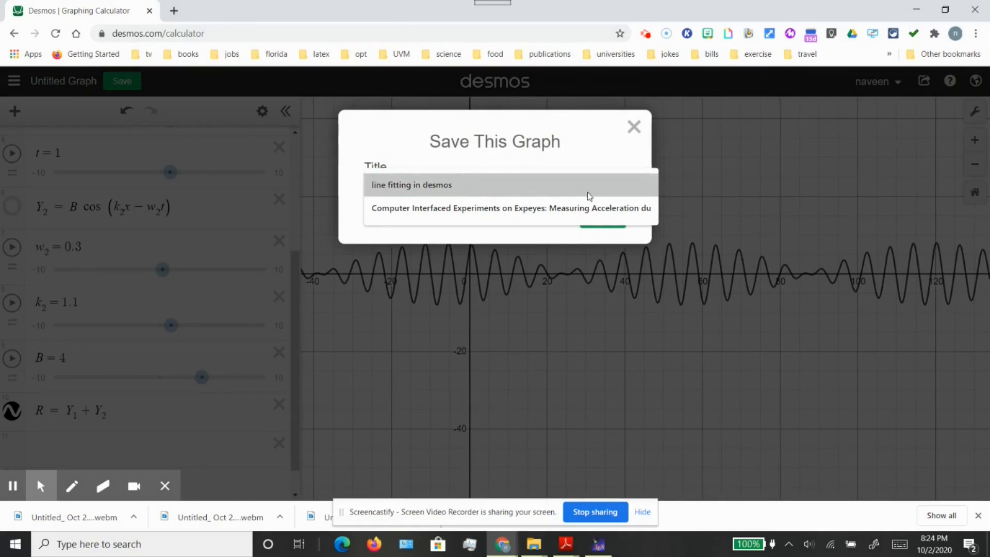
click(397, 148)
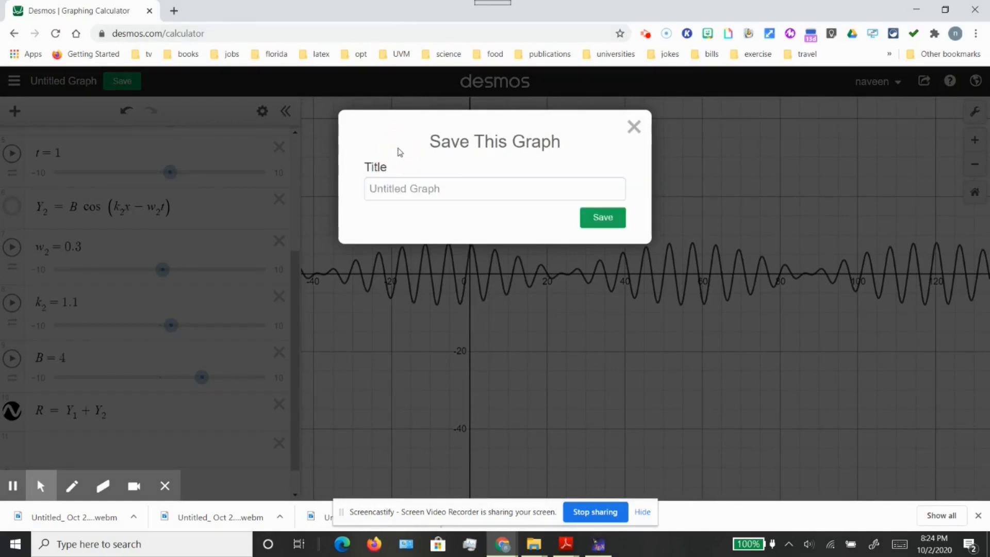
click(408, 191)
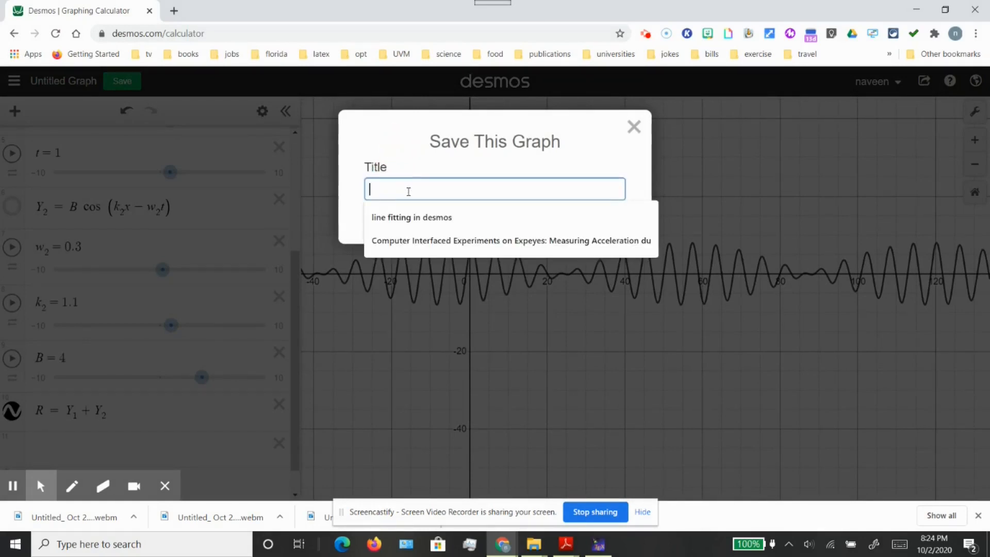
text(con)
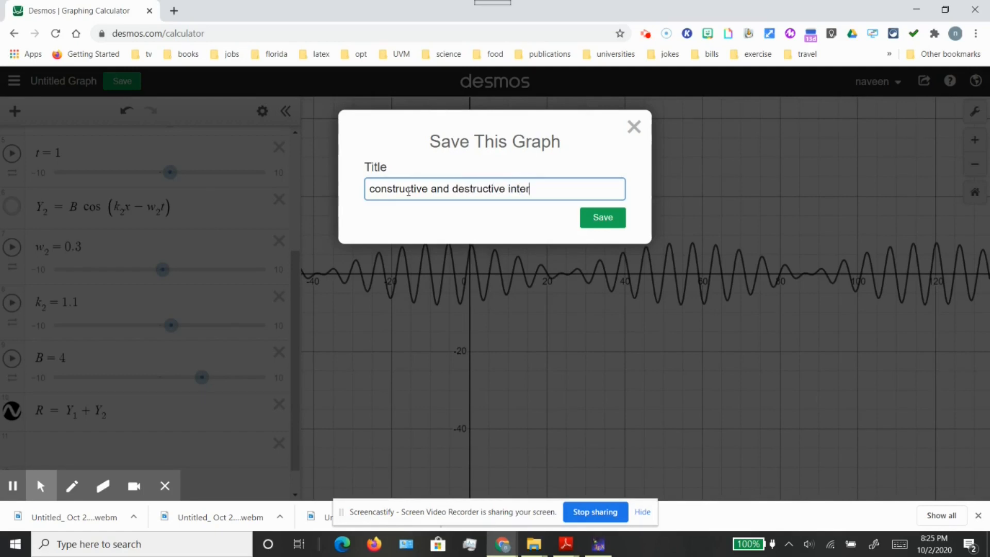
key(Return)
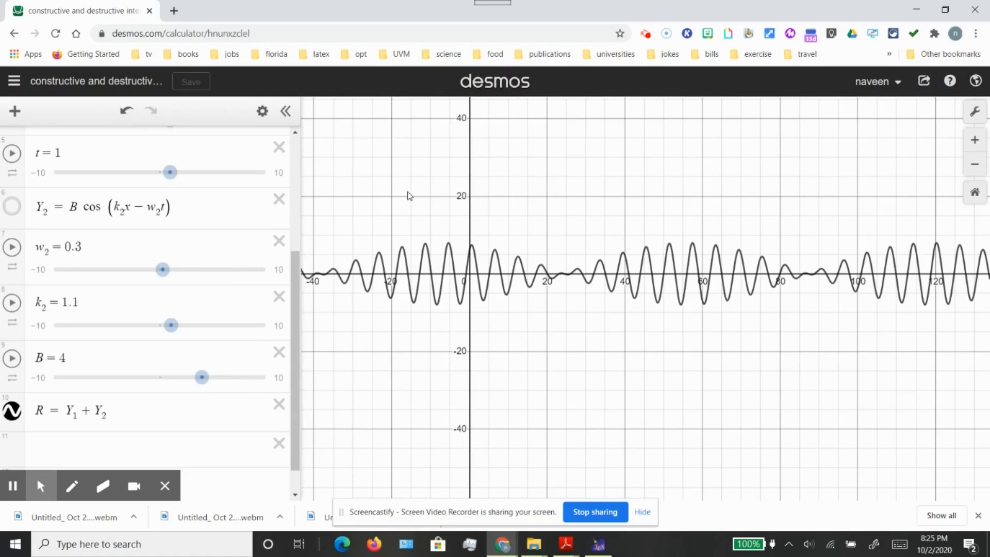
click(17, 83)
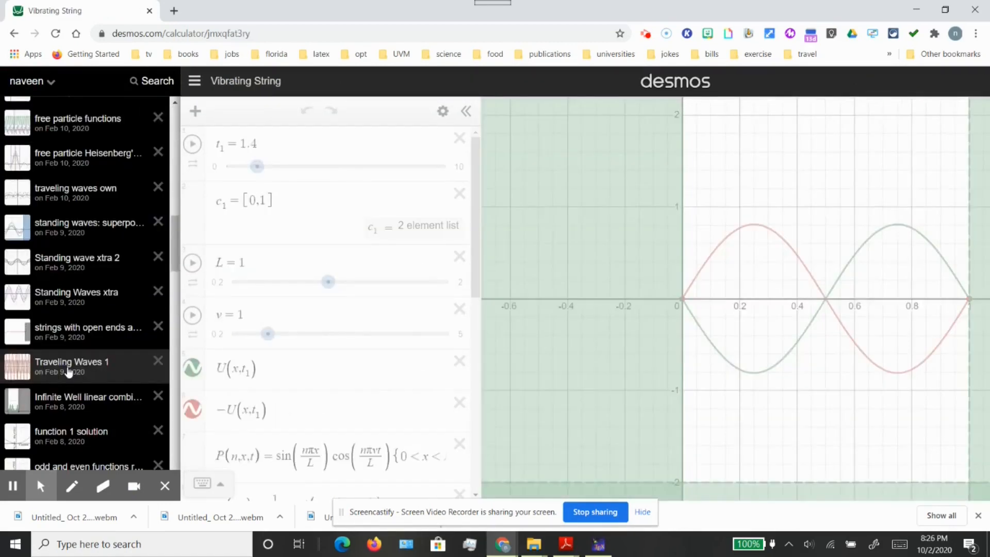
Open the saved graph "Traveling Waves 1" from the list of saved graphs
click(68, 367)
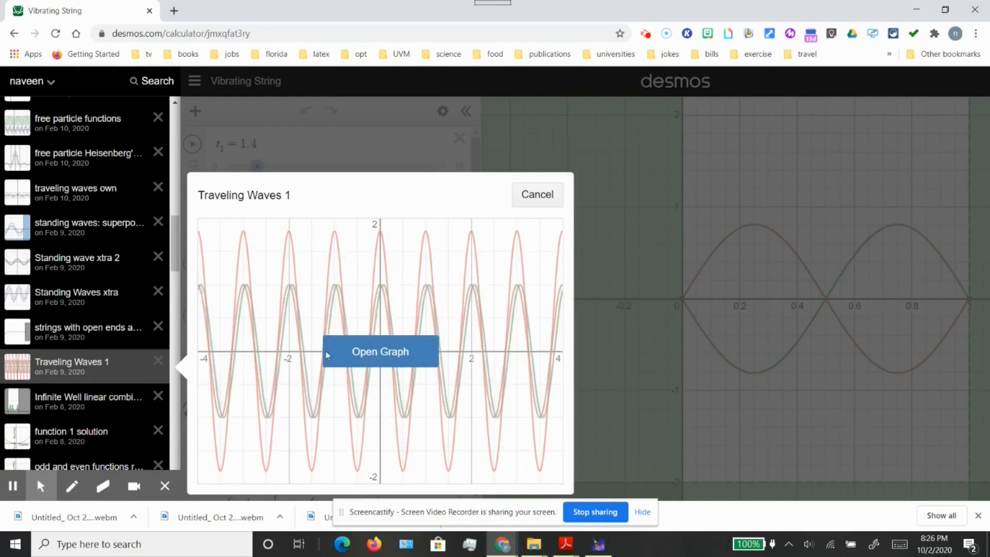
click(398, 353)
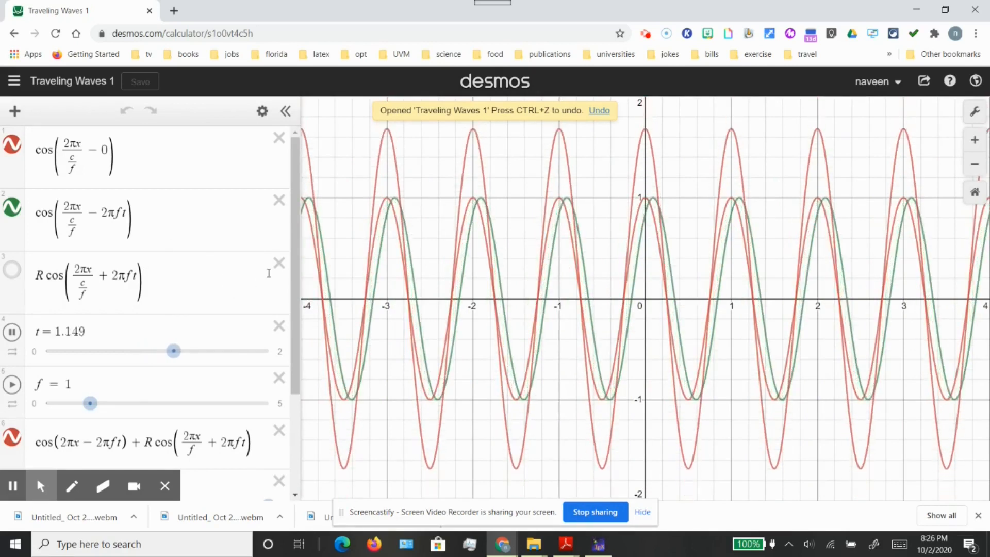
click(292, 259)
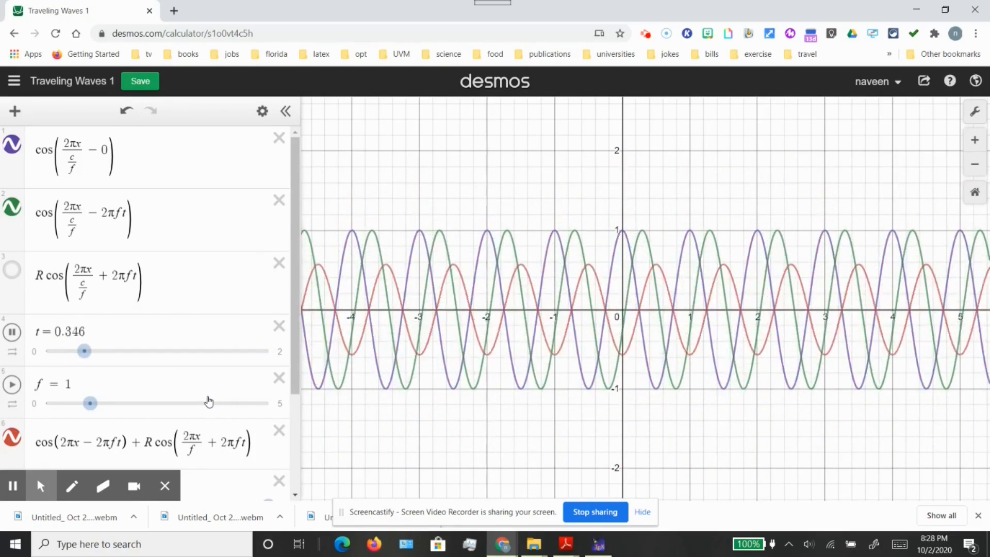
Move the time value t of the running animation back to the start of its range at 0
click(113, 352)
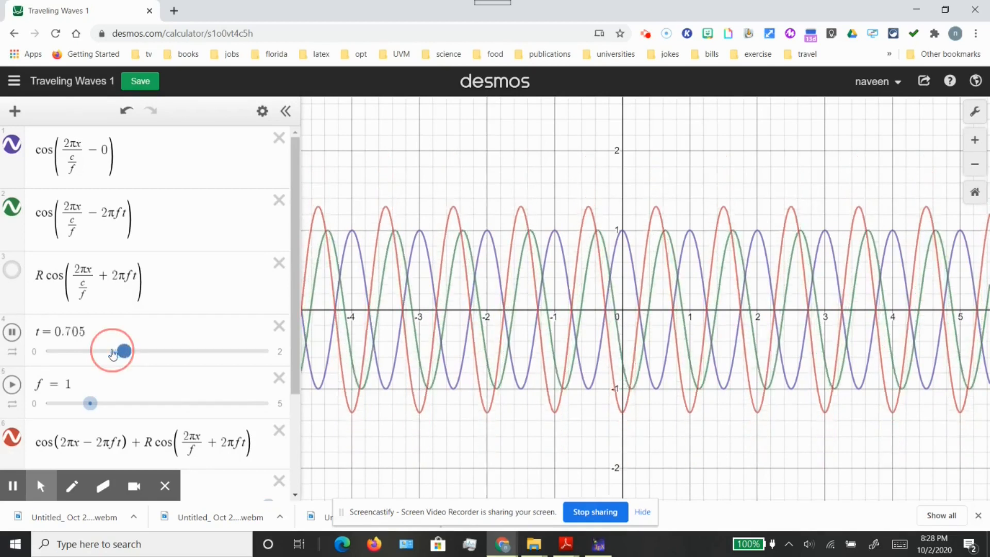
click(114, 353)
drag(113, 353, 22, 357)
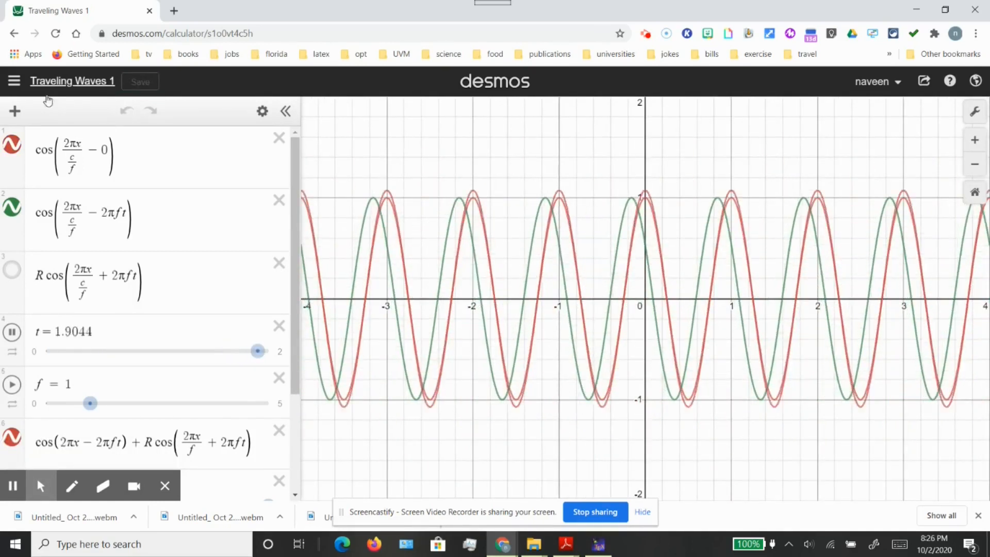
Recolour the first cosine curve, the one with zero phase, purple to distinguish it from the other waves
click(13, 144)
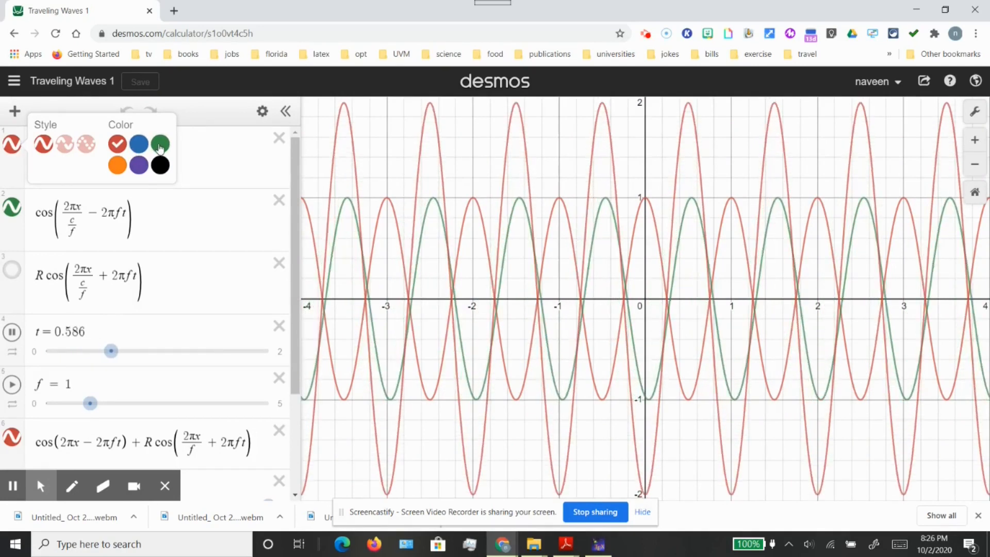
click(160, 145)
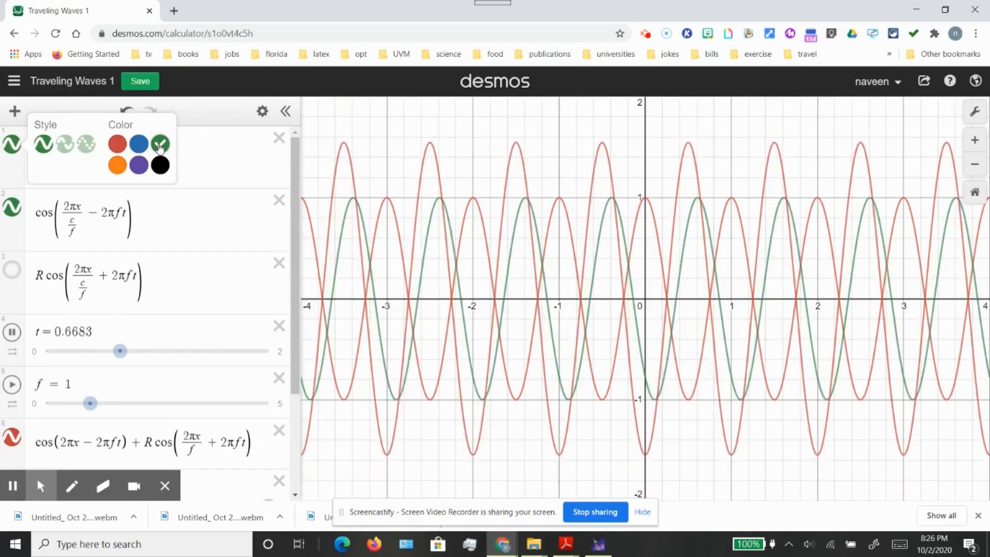
click(140, 165)
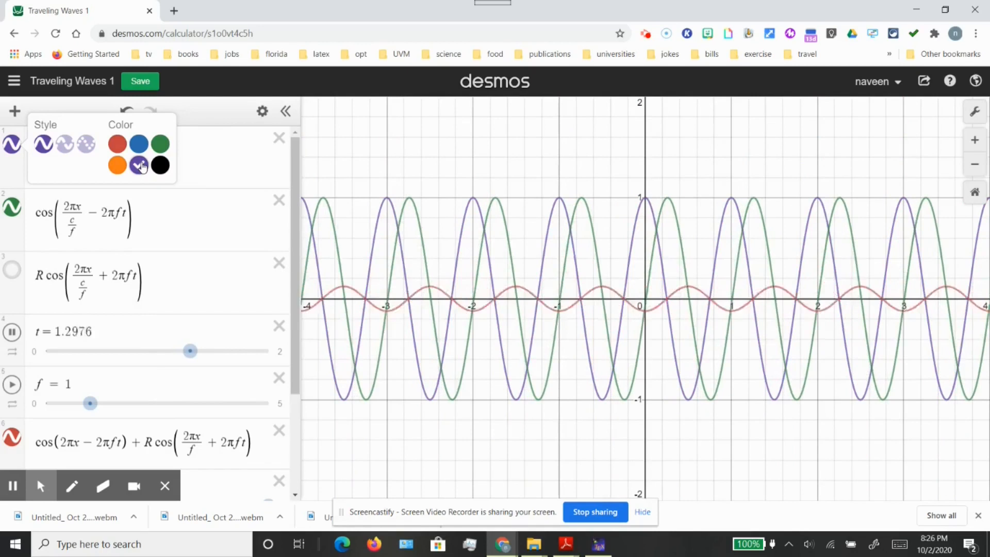